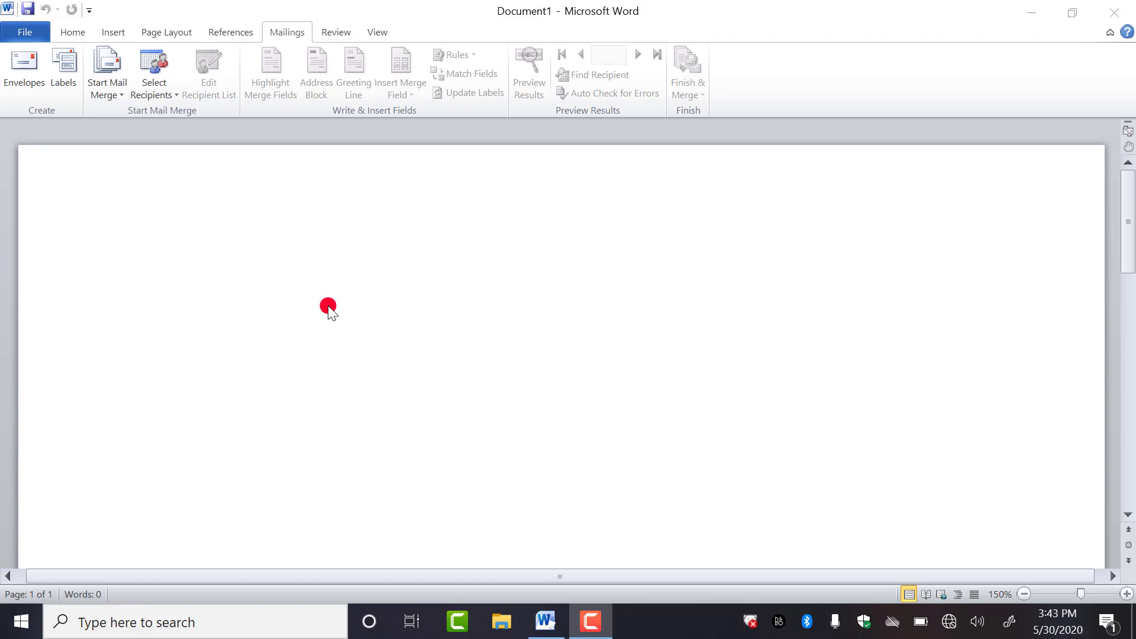
- Launch the Step by Step Mail Merge Wizard with Letters as the document type
click(111, 91)
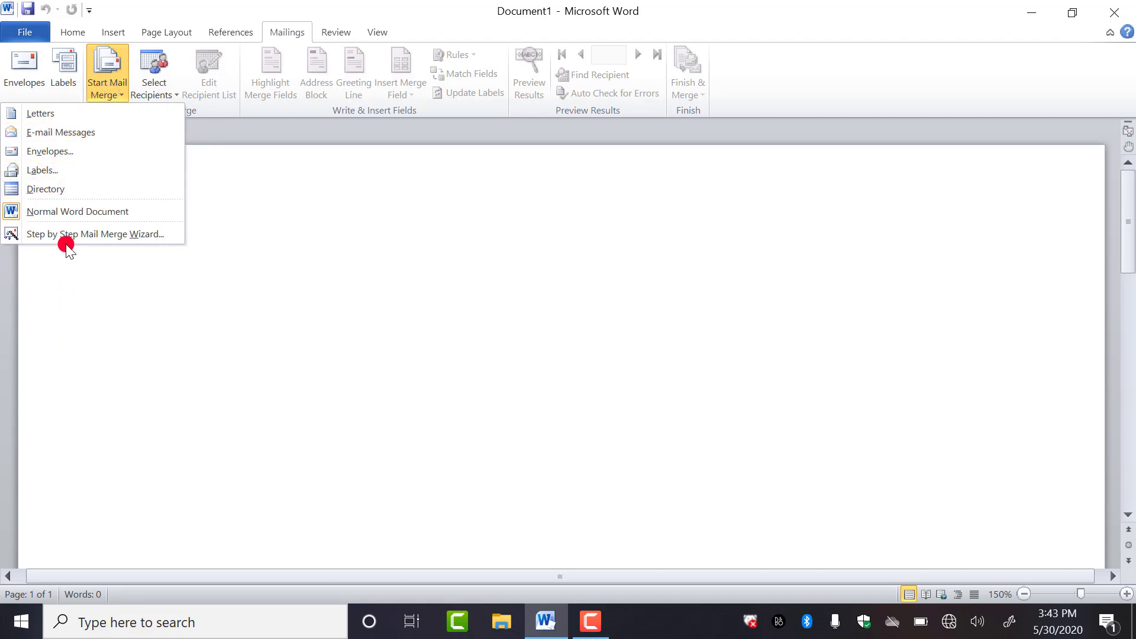
click(115, 236)
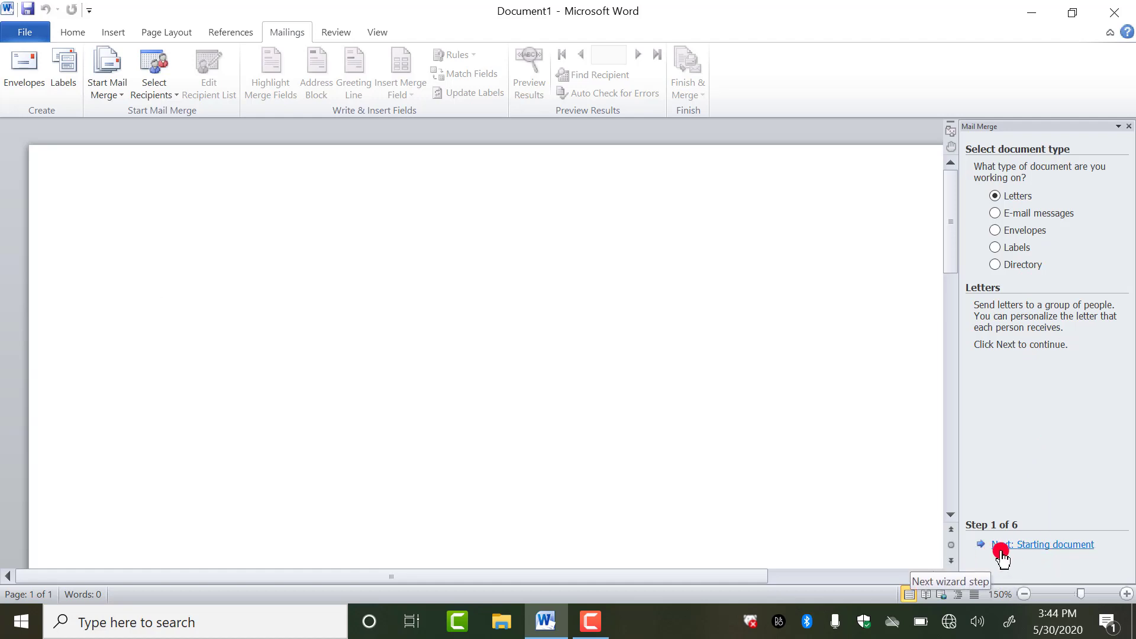
- Advance the wizard to step 2, keeping Use the current document as the starting document
click(1033, 557)
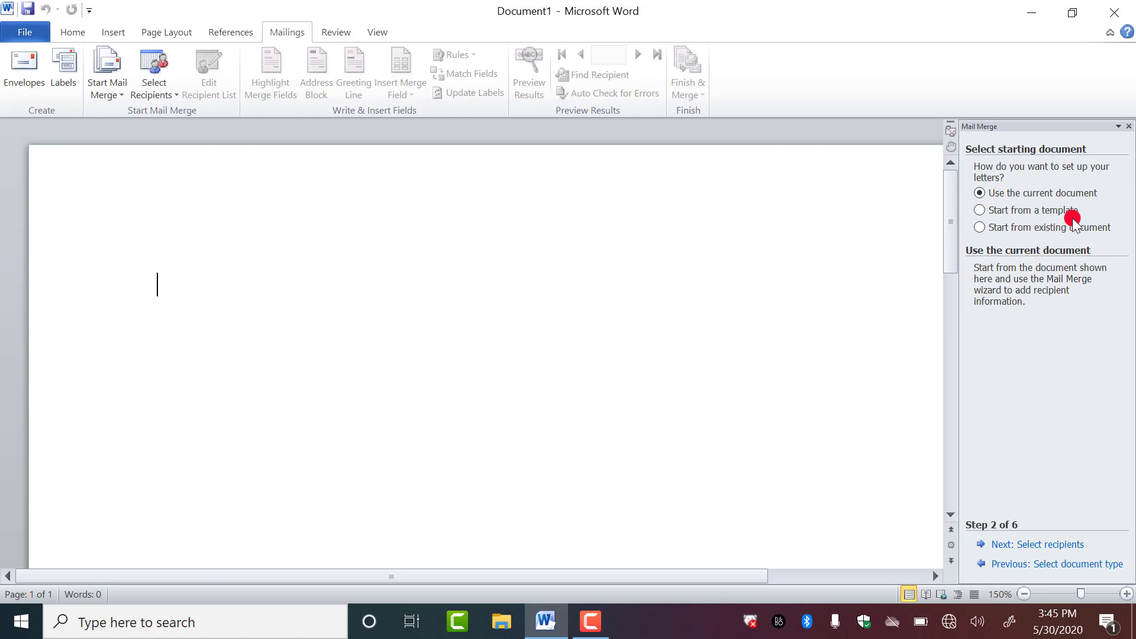
click(24, 34)
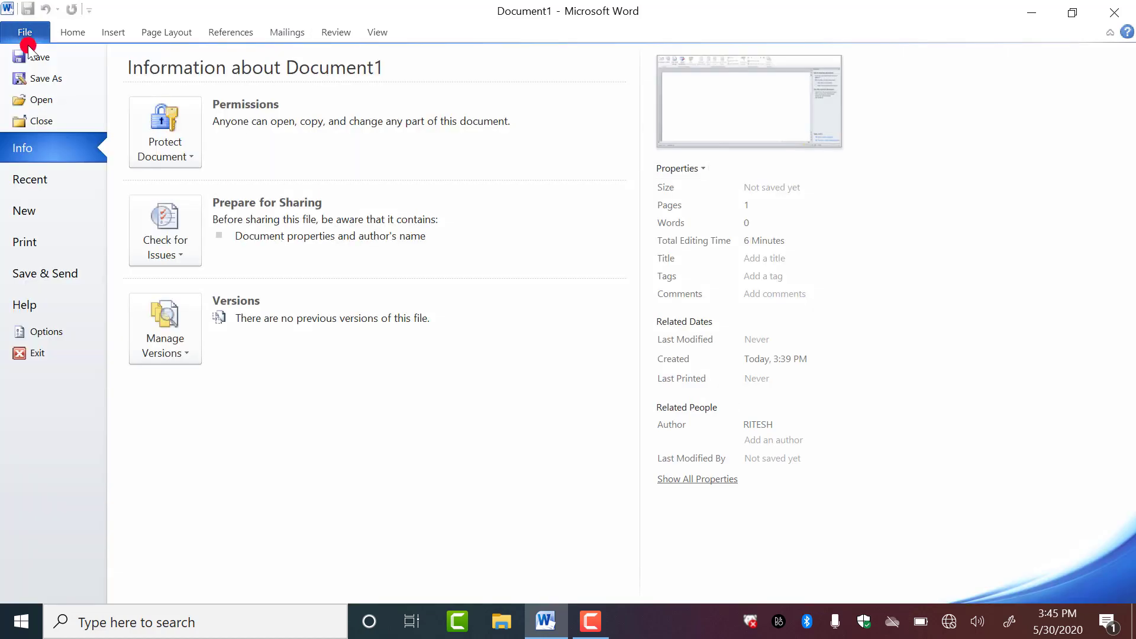
click(29, 212)
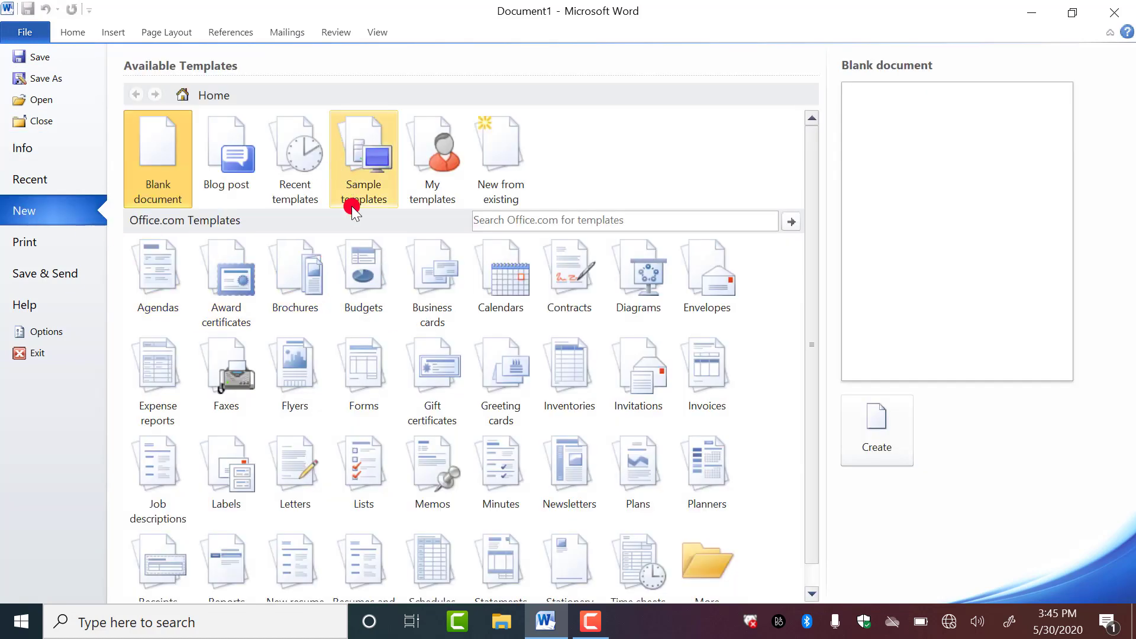
click(372, 176)
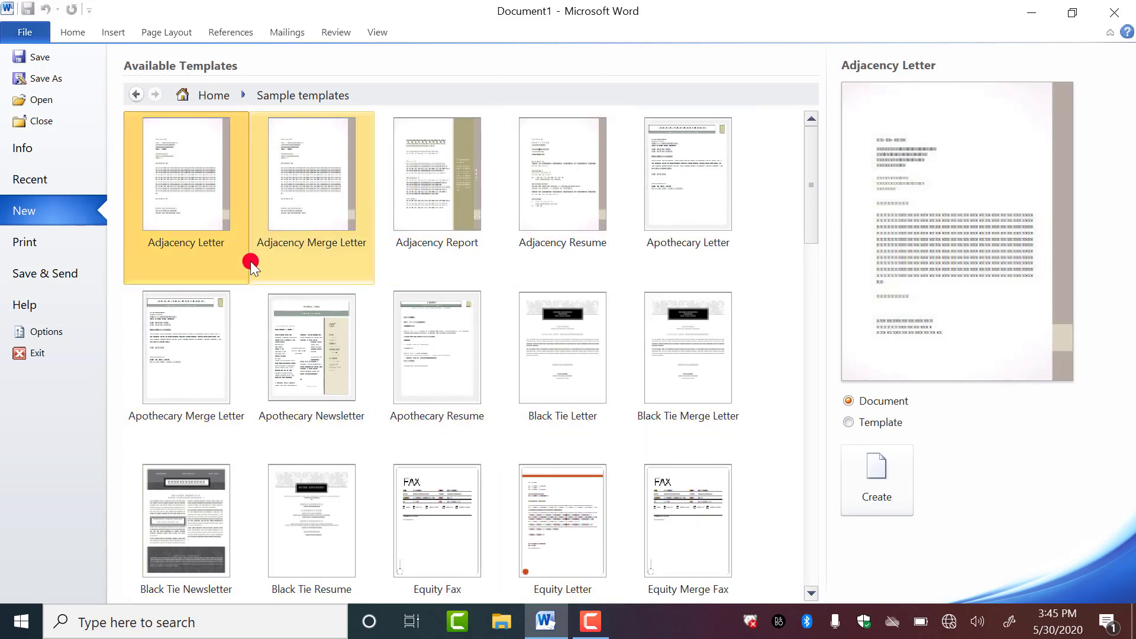
double_click(304, 140)
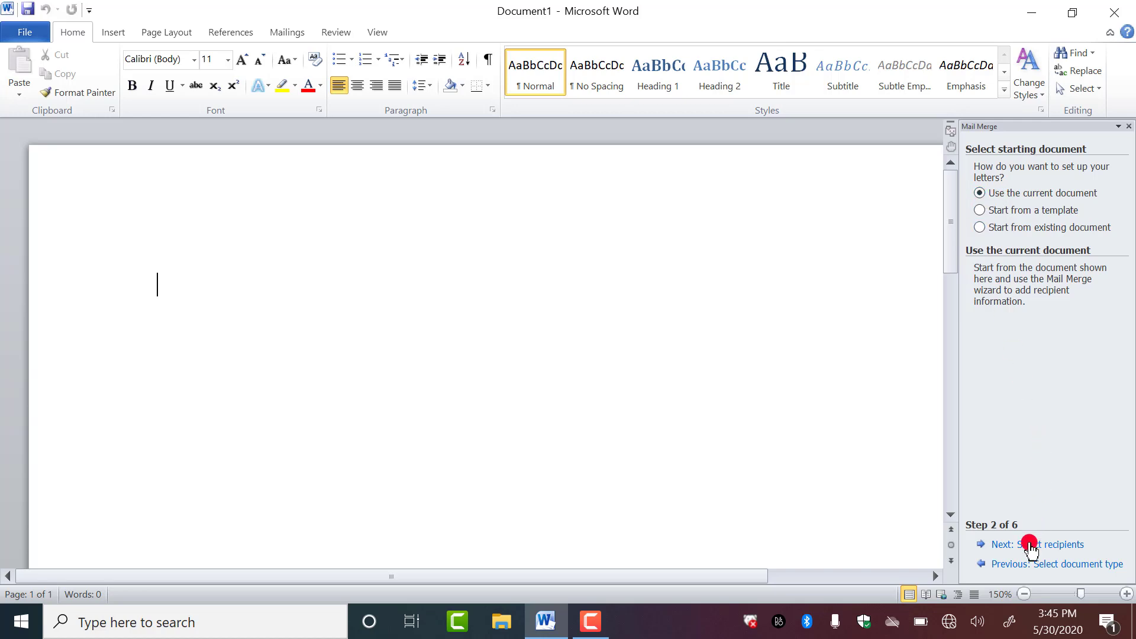
- Advance the wizard to step 3, Select recipients, with Use an existing list selected
click(999, 546)
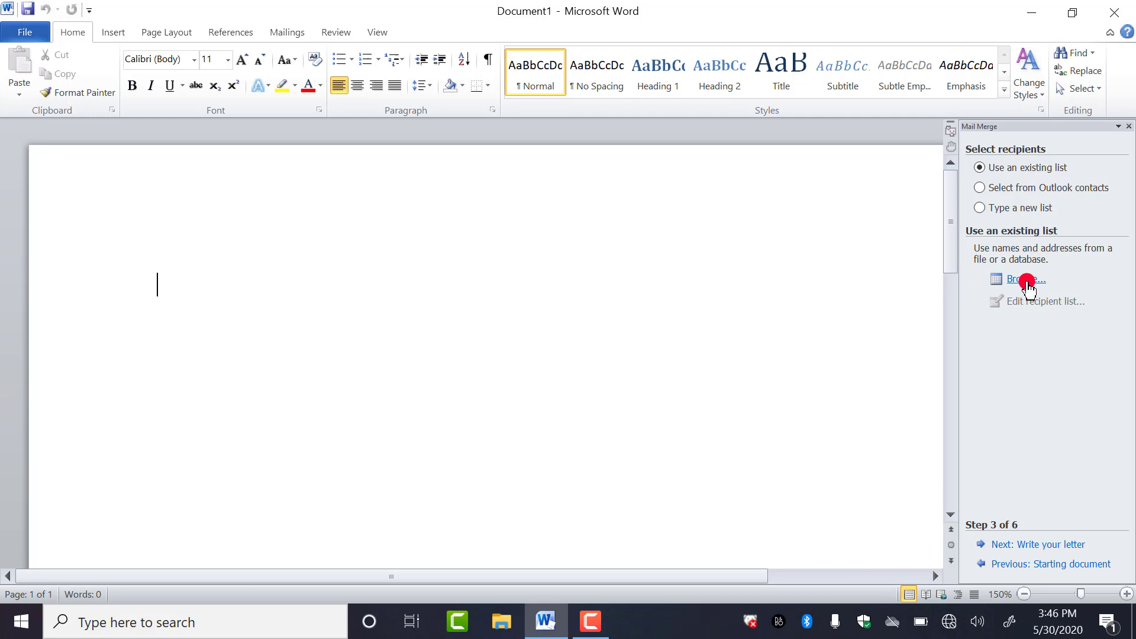
click(1028, 283)
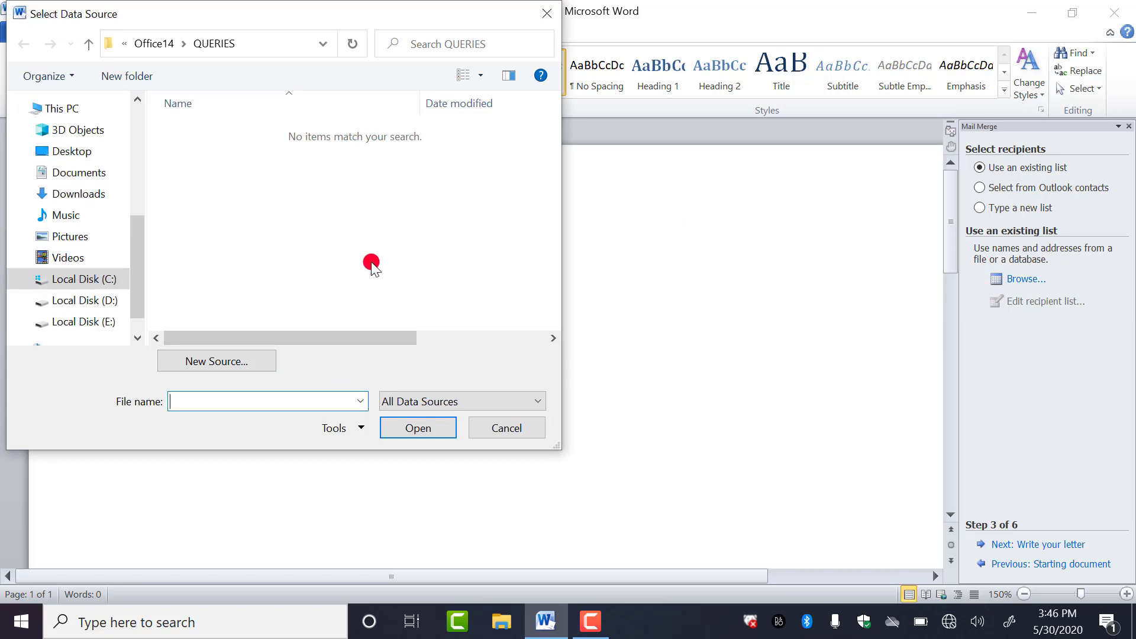
click(87, 130)
click(80, 172)
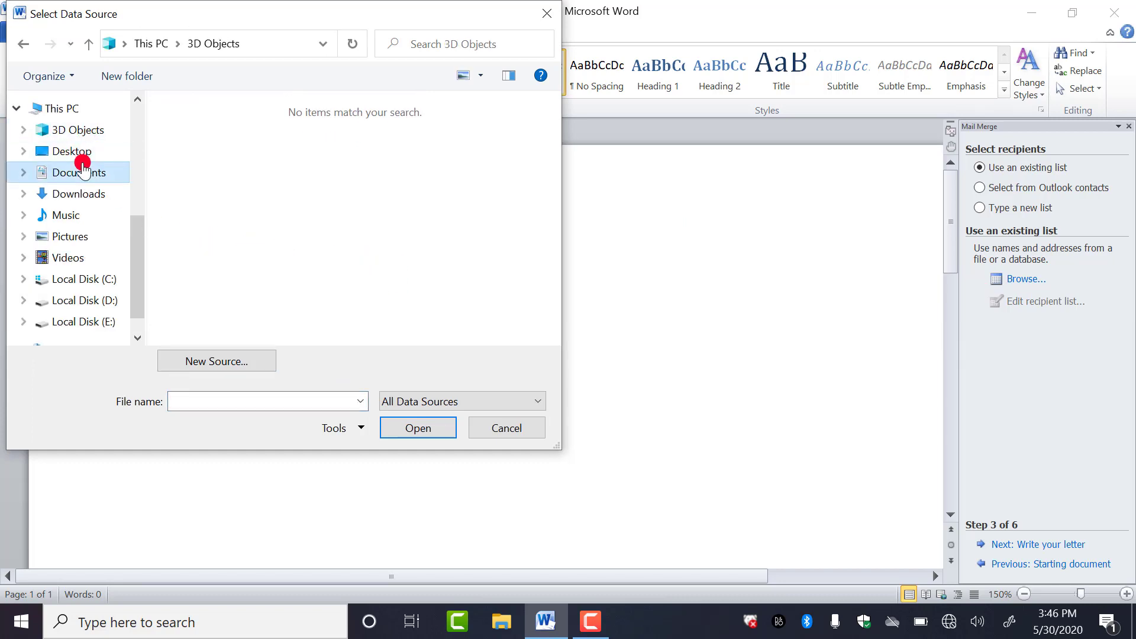
click(80, 195)
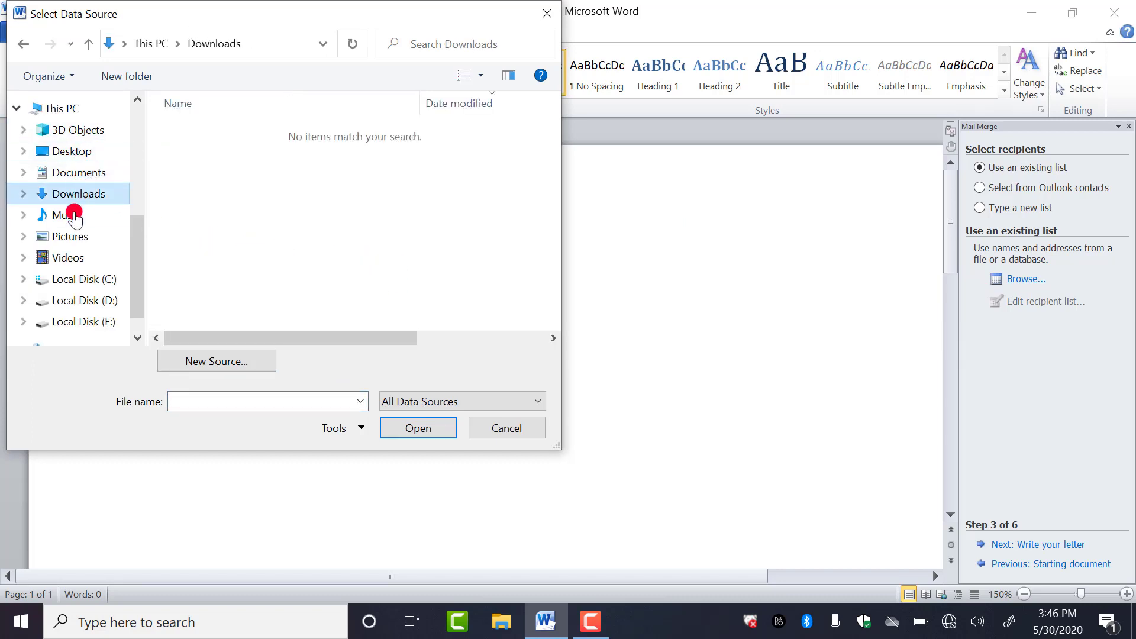
click(425, 430)
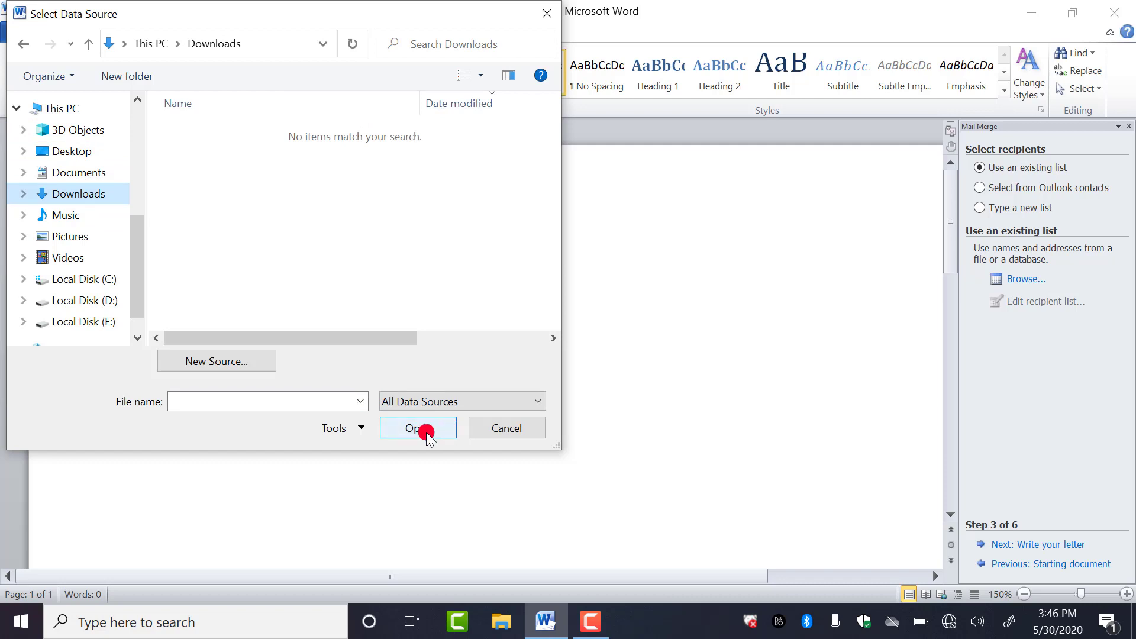
click(527, 435)
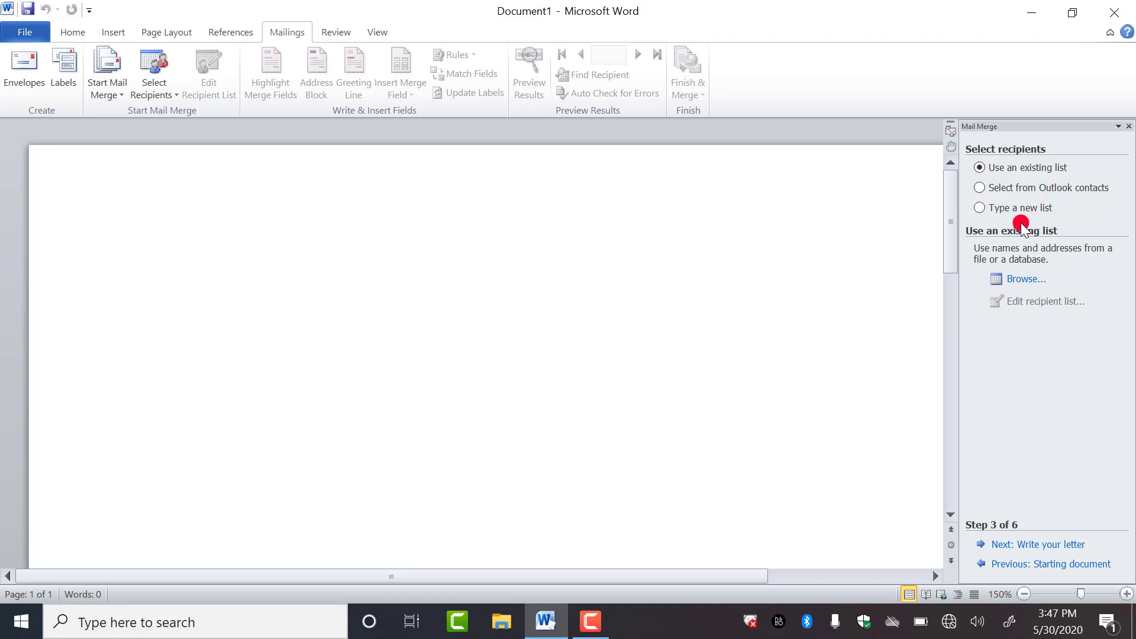
- Switch recipients to Type a new list and create an empty New Address List
click(980, 208)
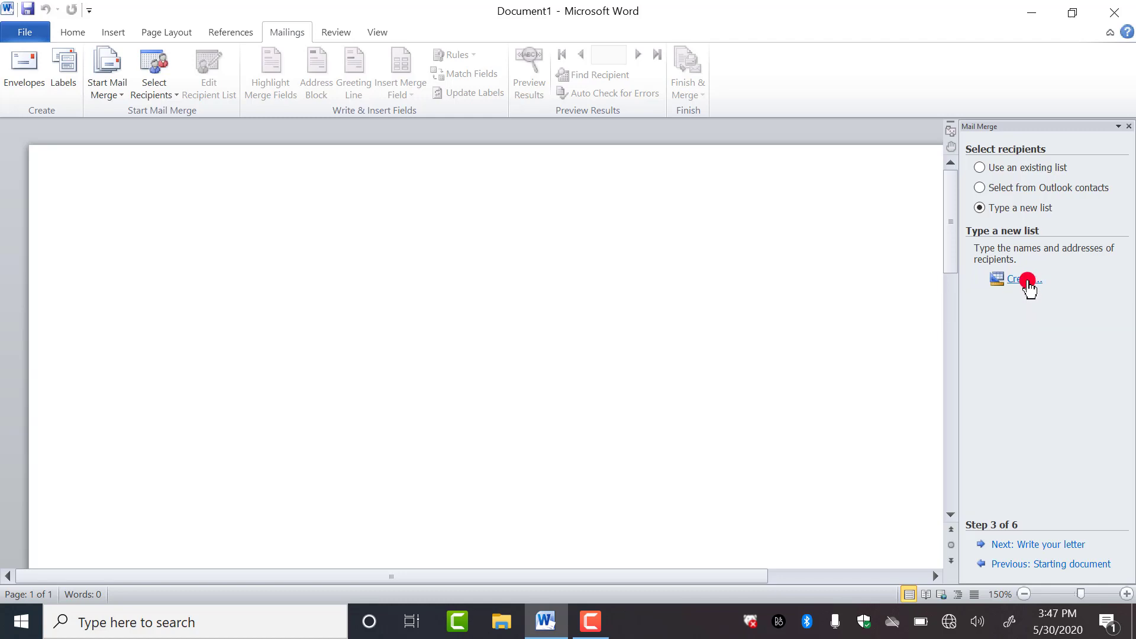
click(1028, 281)
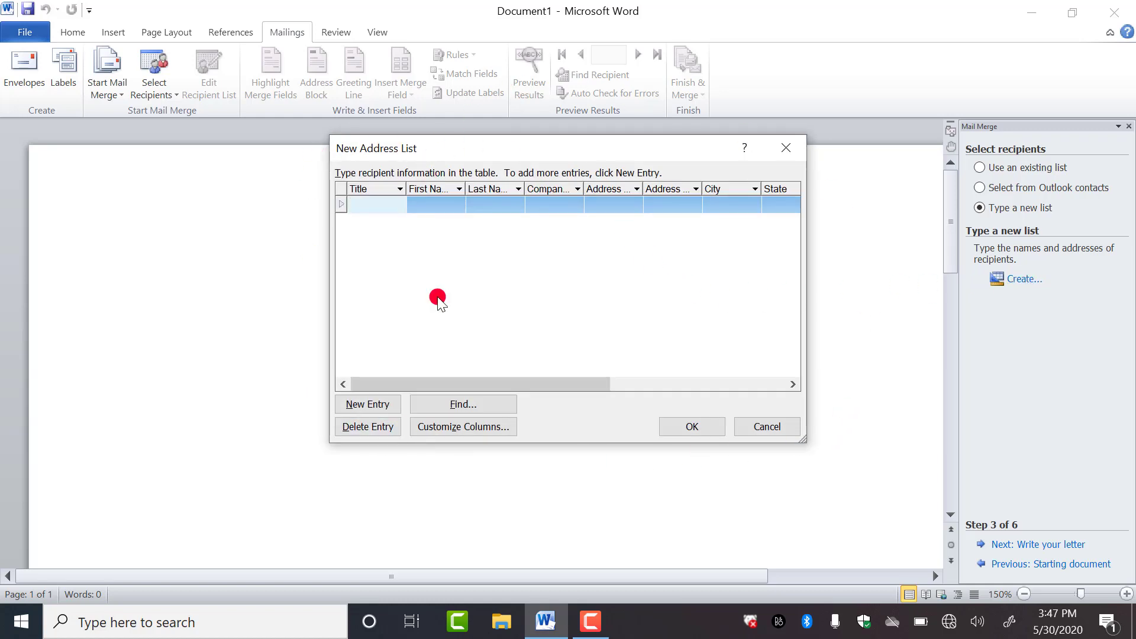
- Maximize the New Address List and enter the first recipient's title, first name, last name and street address
double_click(560, 148)
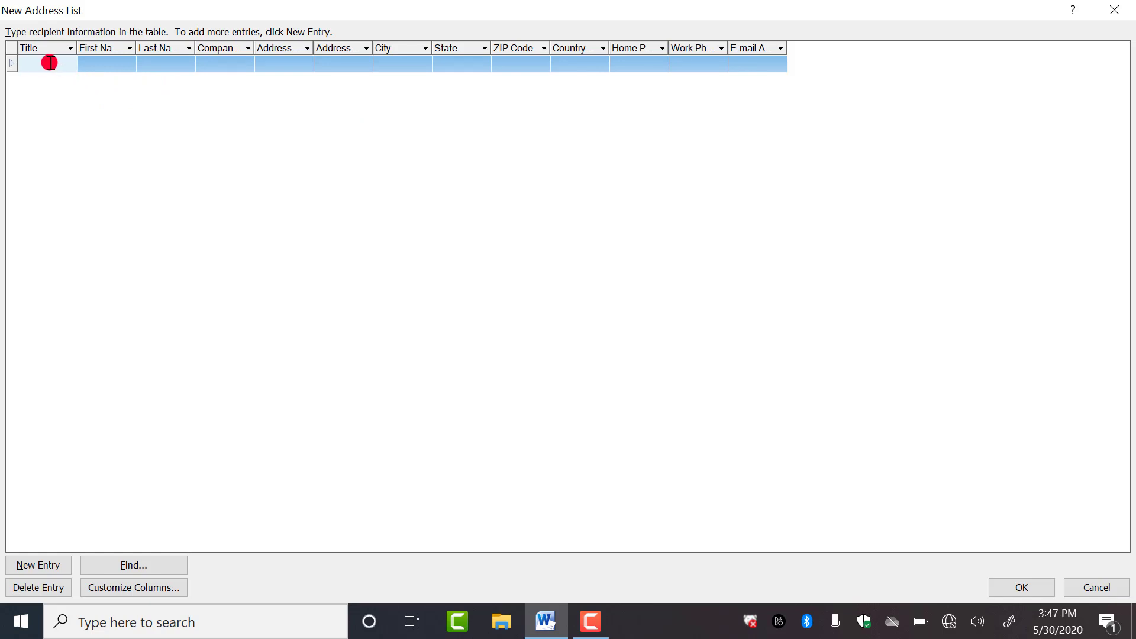
text(mr.)
key(BackSpace)
text(.)
click(116, 63)
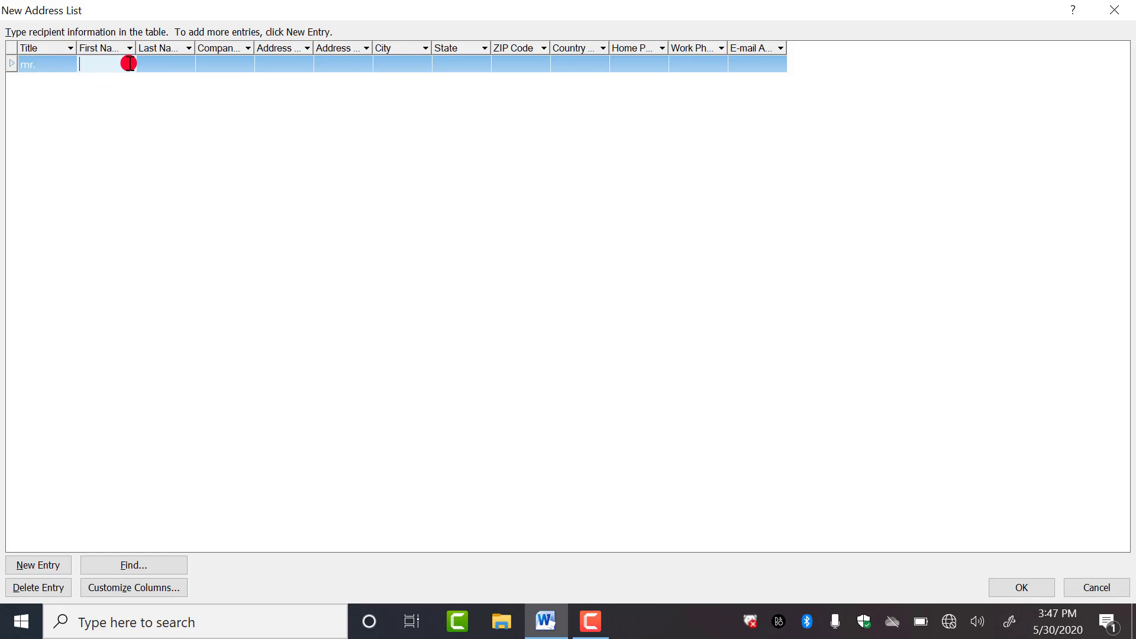
click(180, 59)
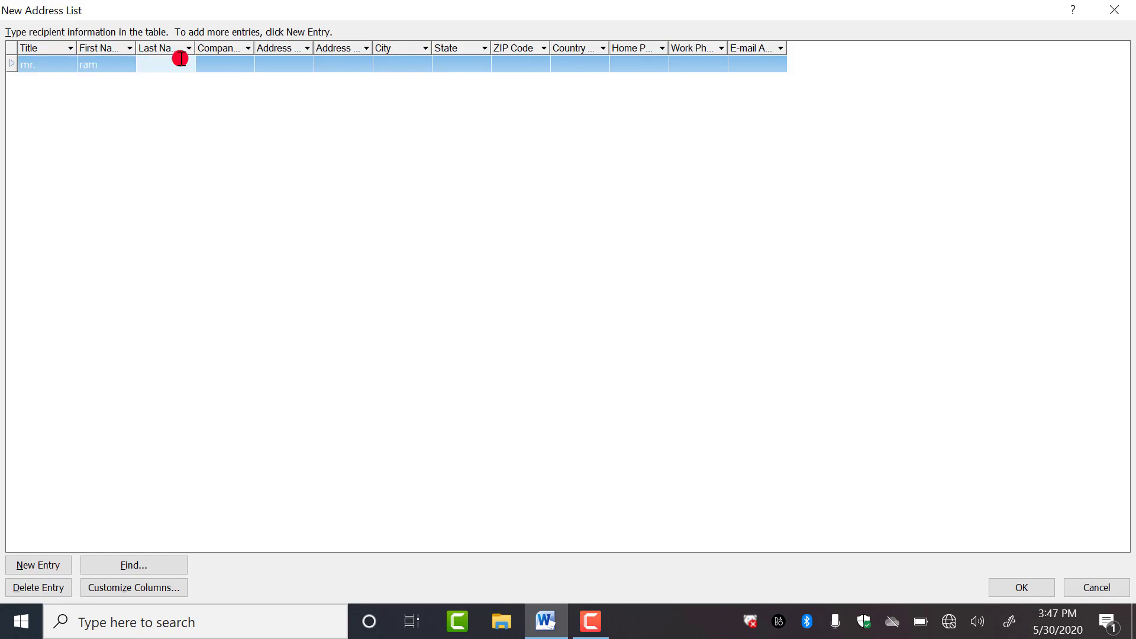
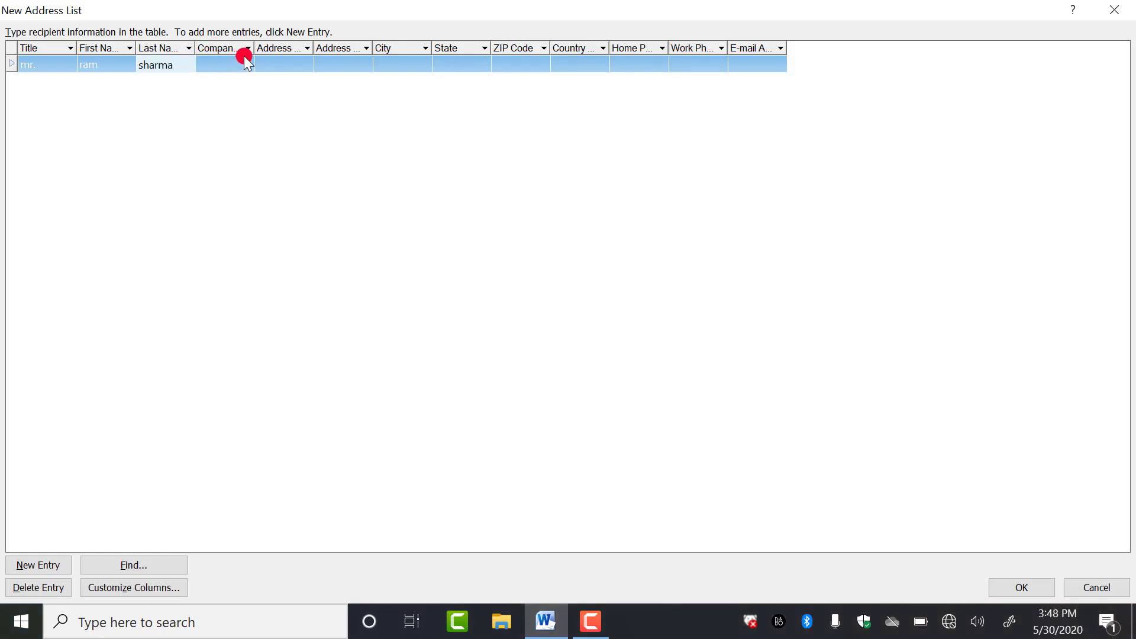
click(275, 64)
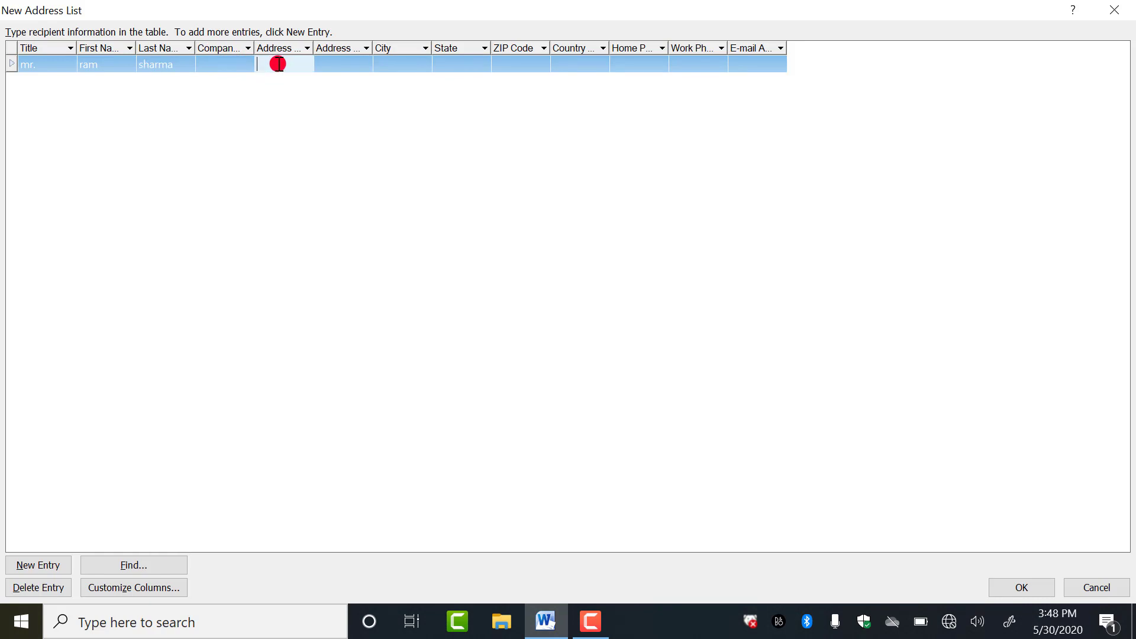
text(a)
text(d)
text(arsh na)
text(gar)
- Widen the Address Line 1 column and fill in the first recipient's city, state and ZIP code
click(342, 60)
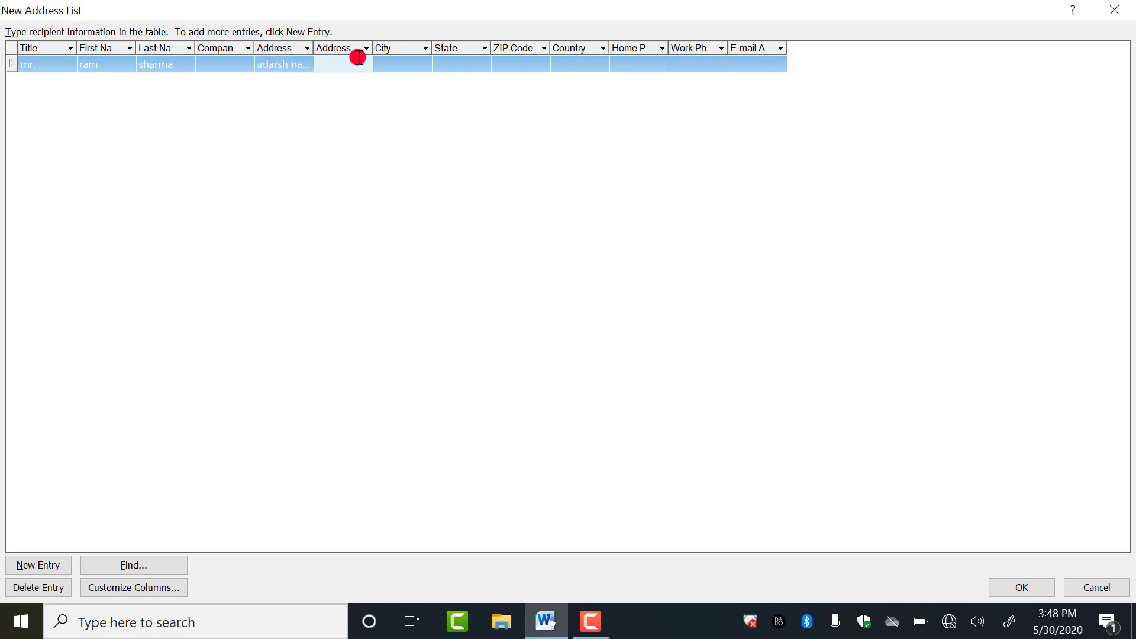
drag(314, 47, 427, 44)
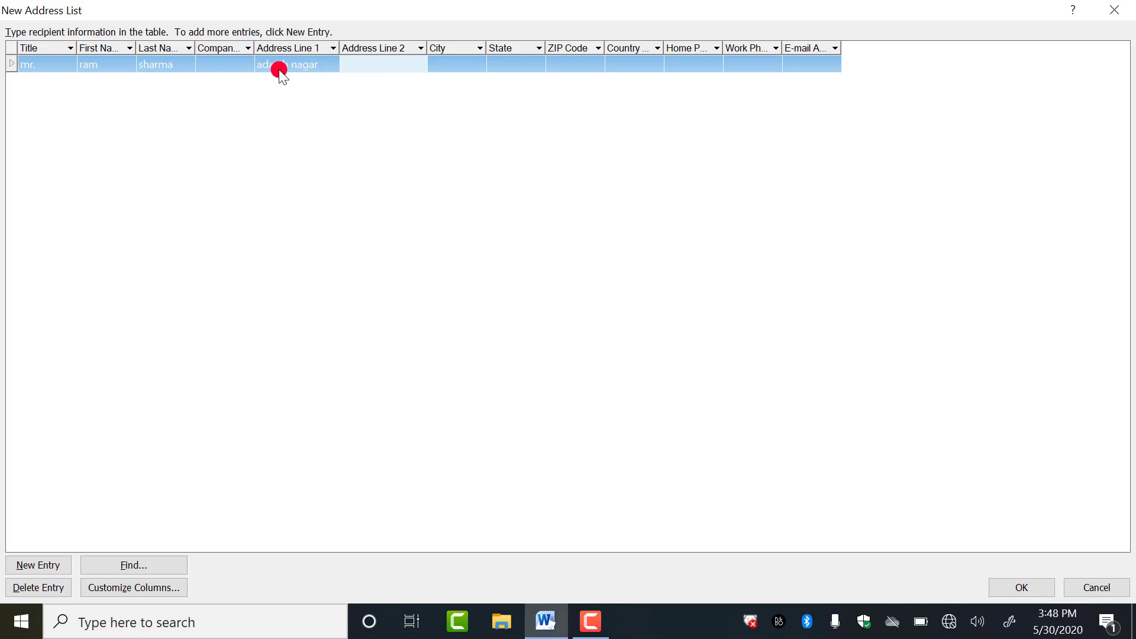
click(457, 61)
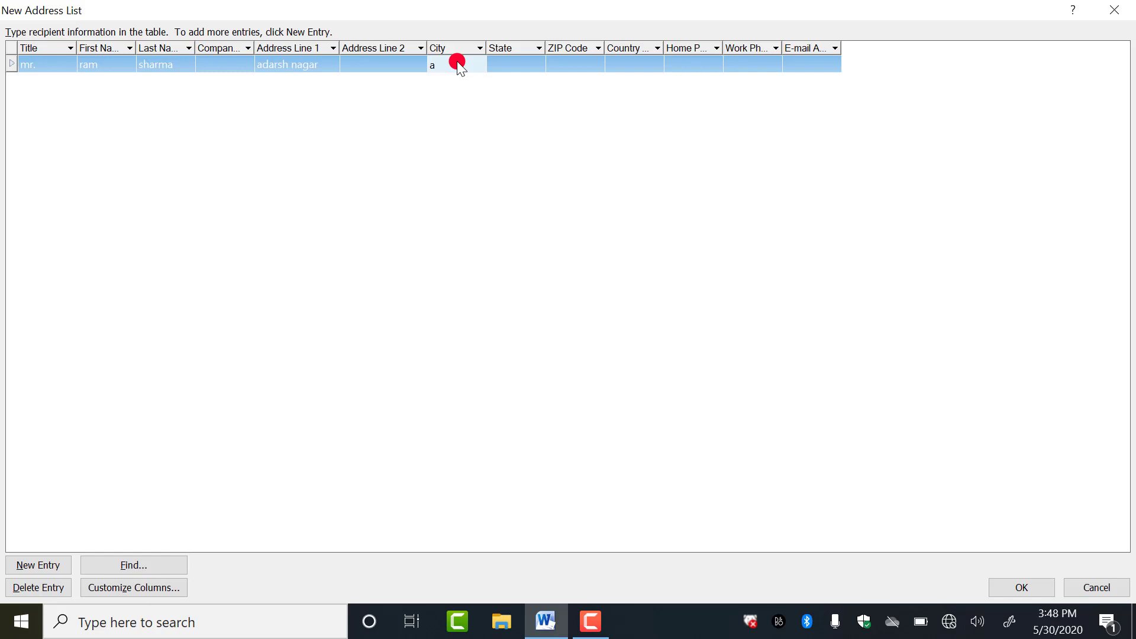
text(ajmer)
click(517, 64)
text(raj.)
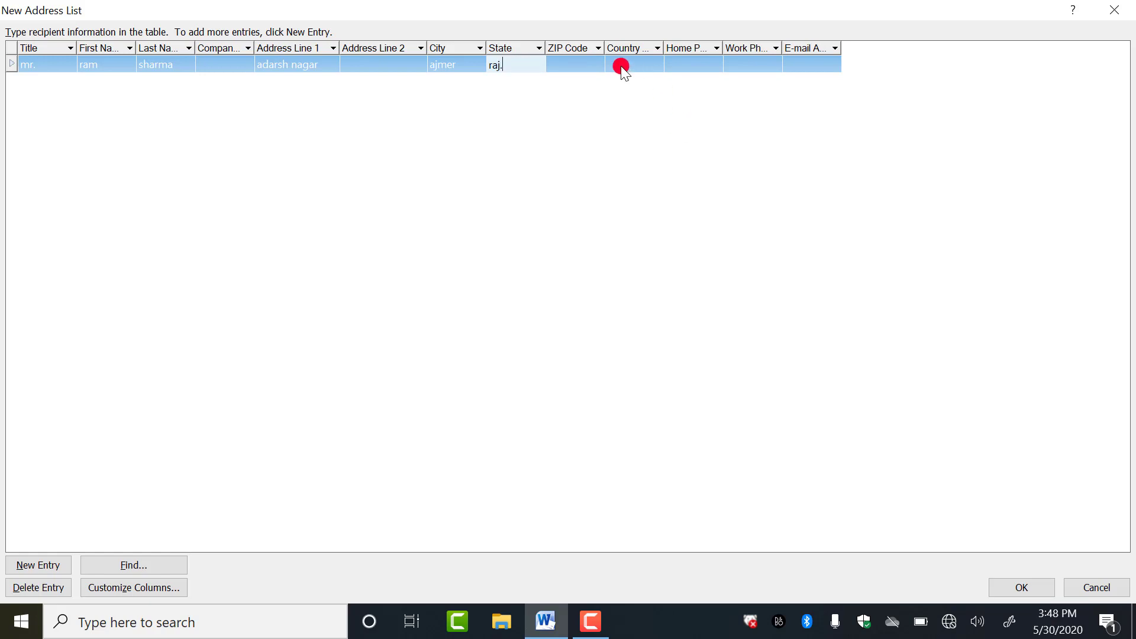
click(569, 65)
text(3)
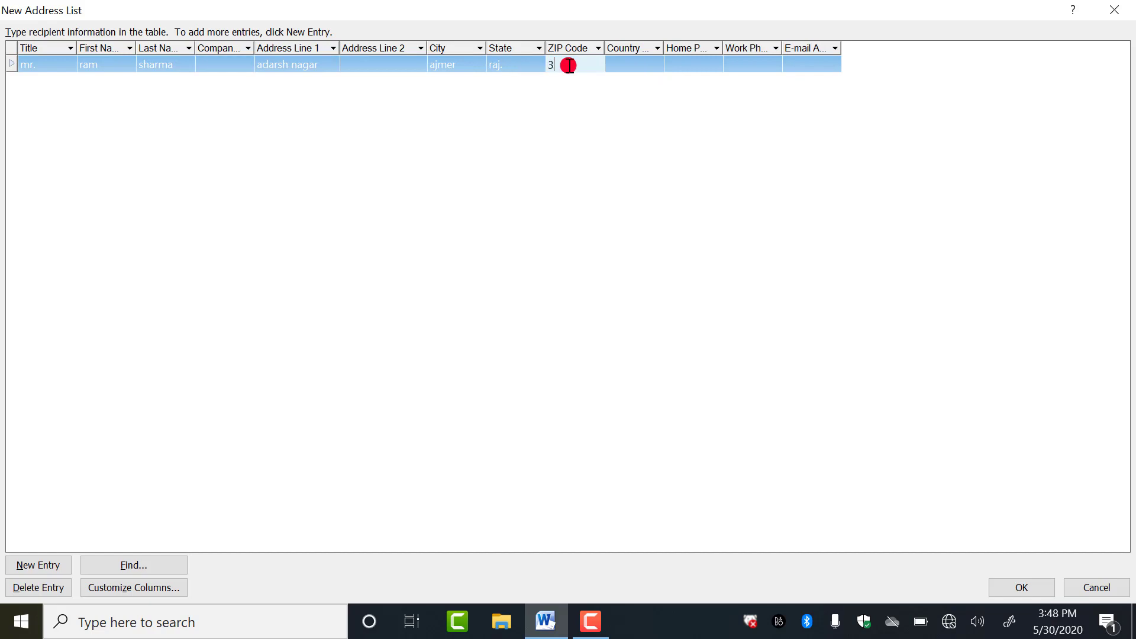
text(05001)
- Move past the Country and phone fields to the first entry's E-mail Address cell
click(627, 59)
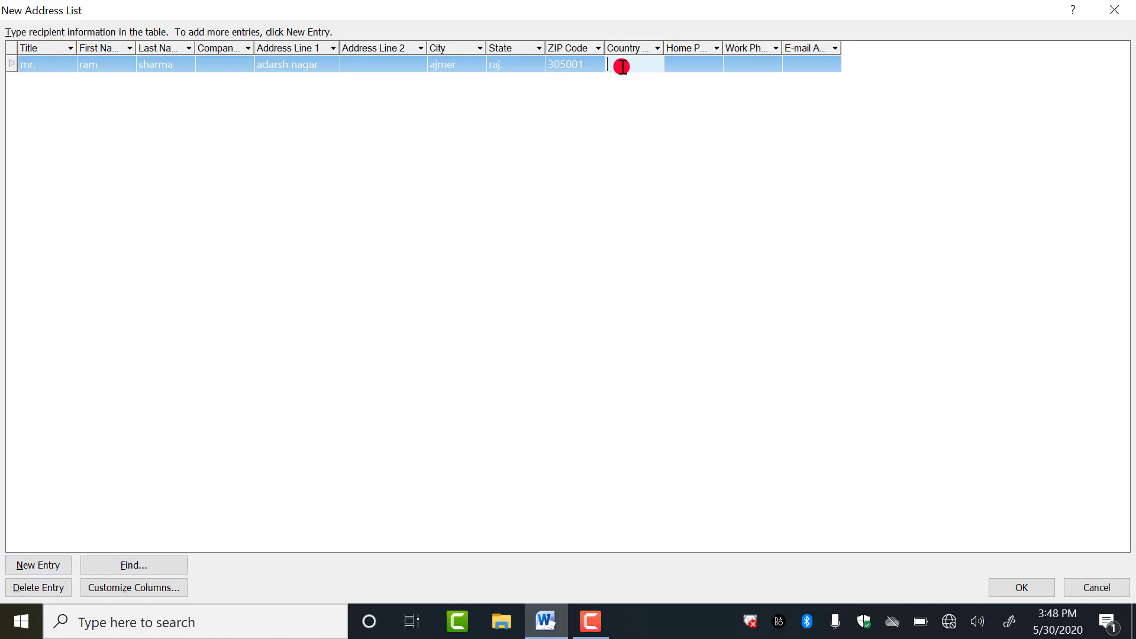
key(Tab)
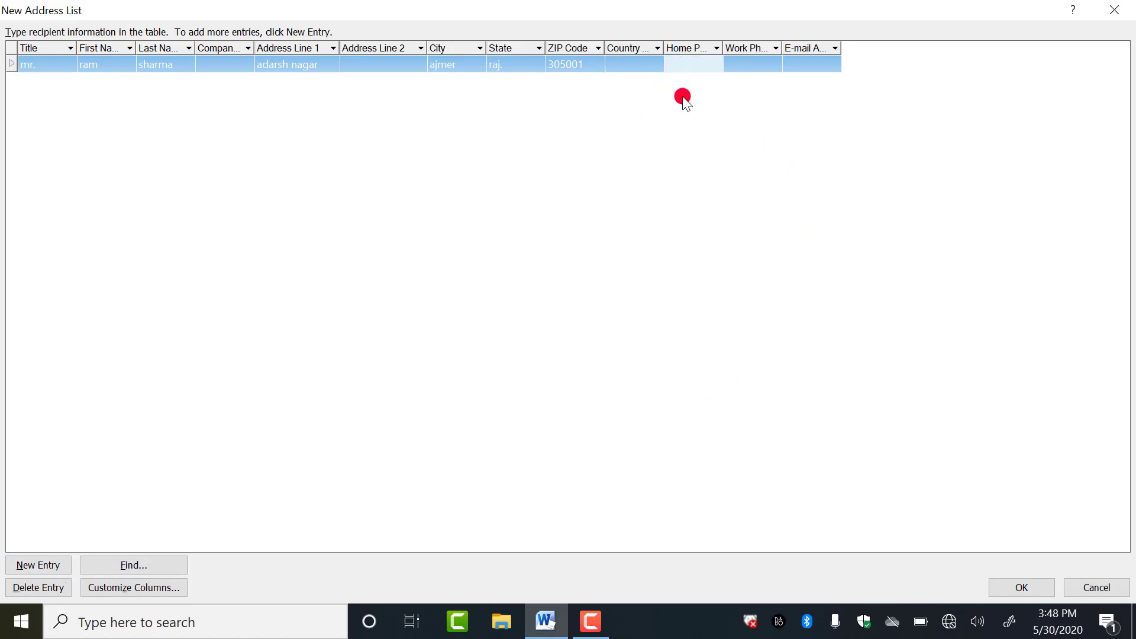
key(Tab)
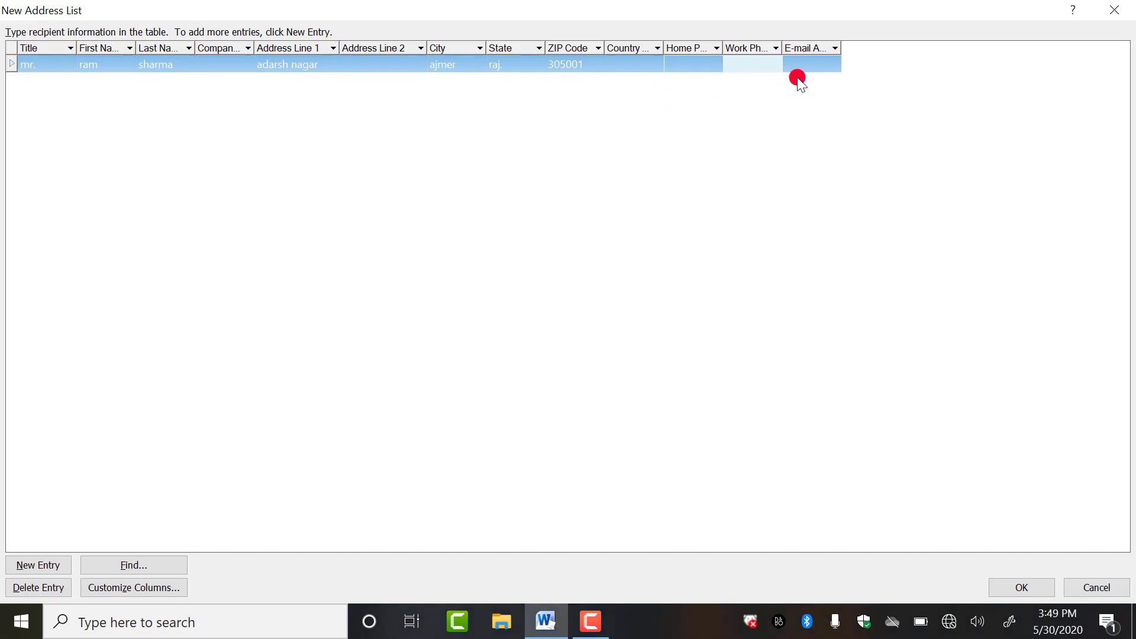
key(Tab)
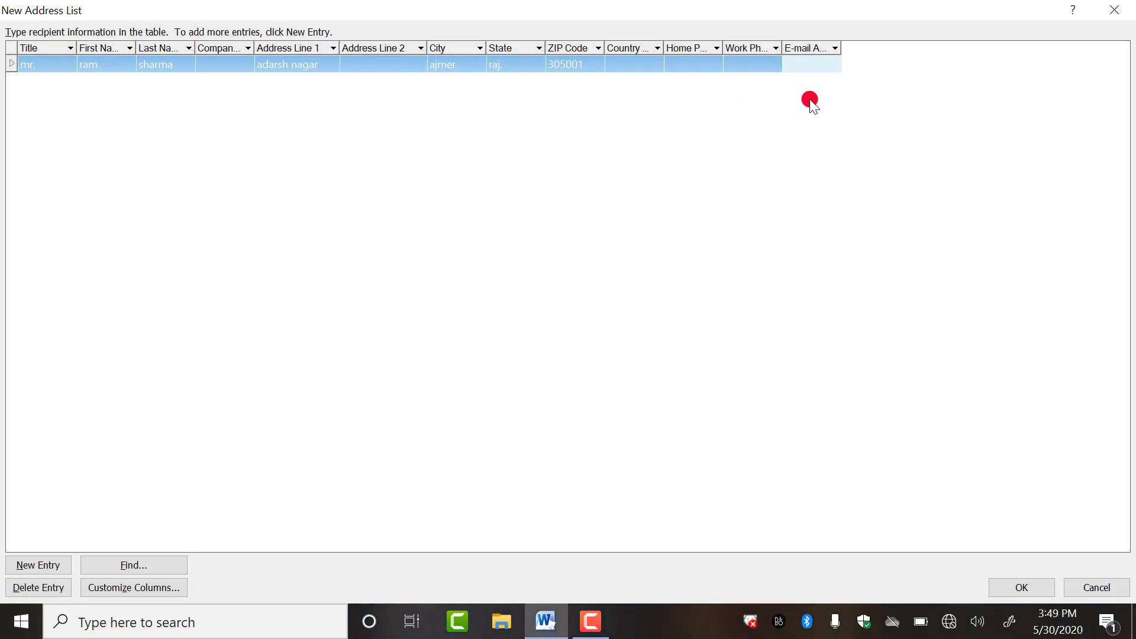
- Start a second recipient entry with its title, first name and last name
key(Tab)
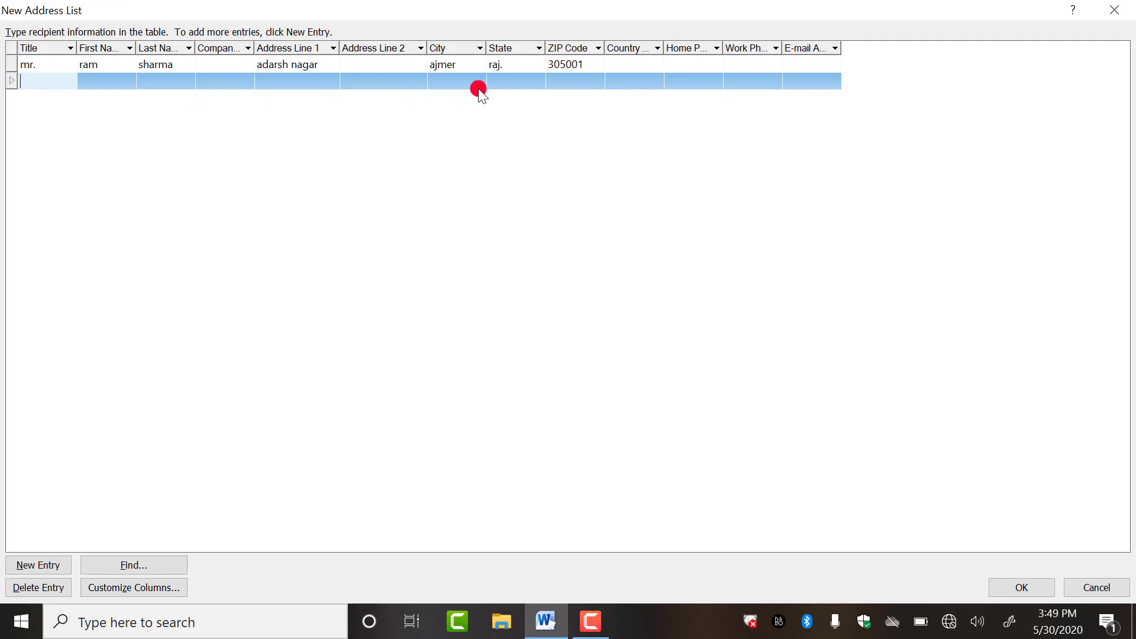
text(mr.)
click(102, 88)
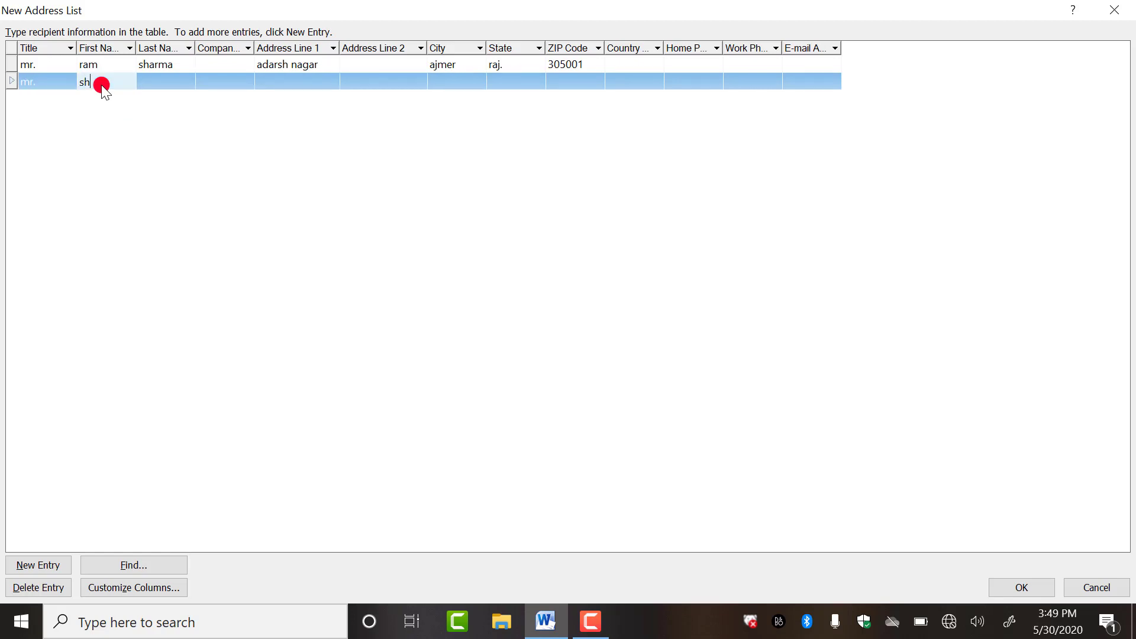
click(174, 87)
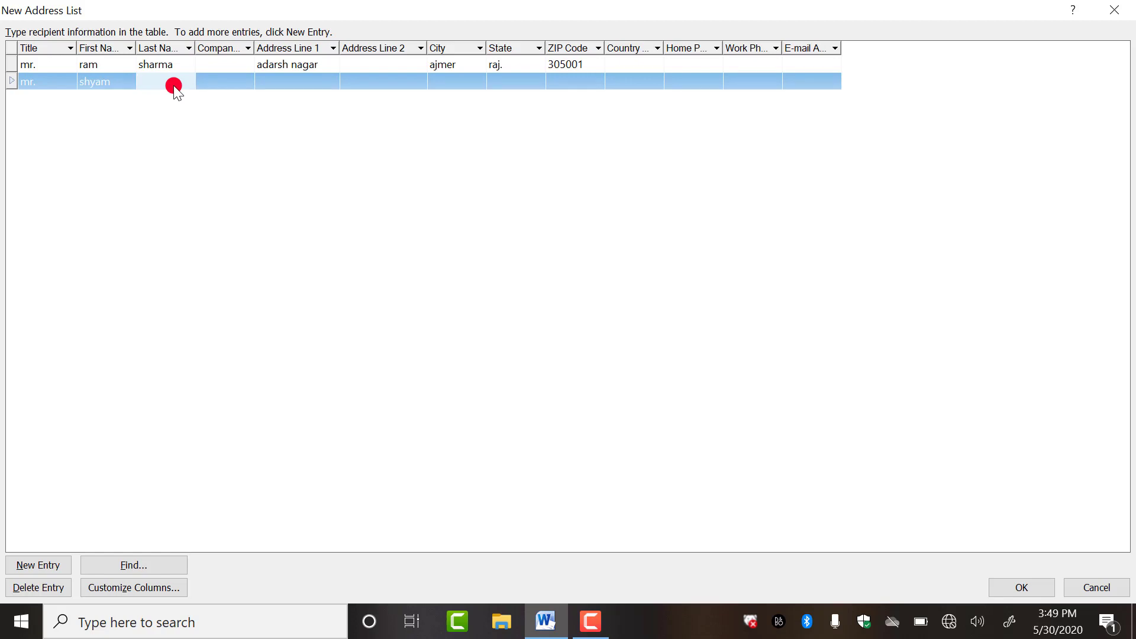
- Fill in the second recipient's street, city and state, then add a blank third entry
click(287, 79)
text(r)
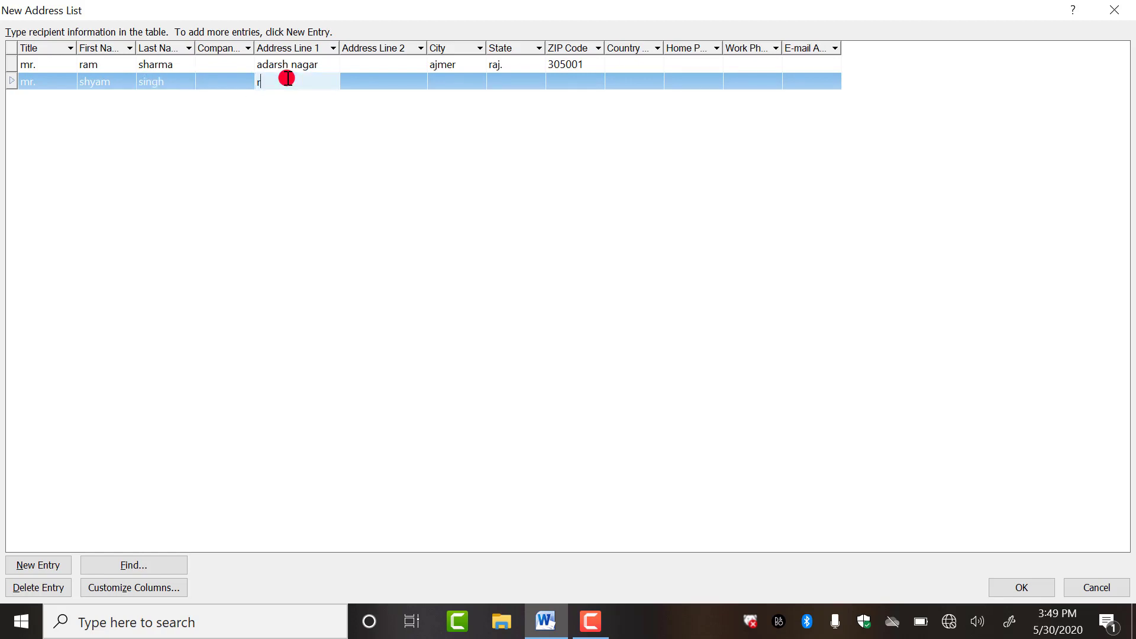
text(am ganj)
click(447, 78)
text(aj)
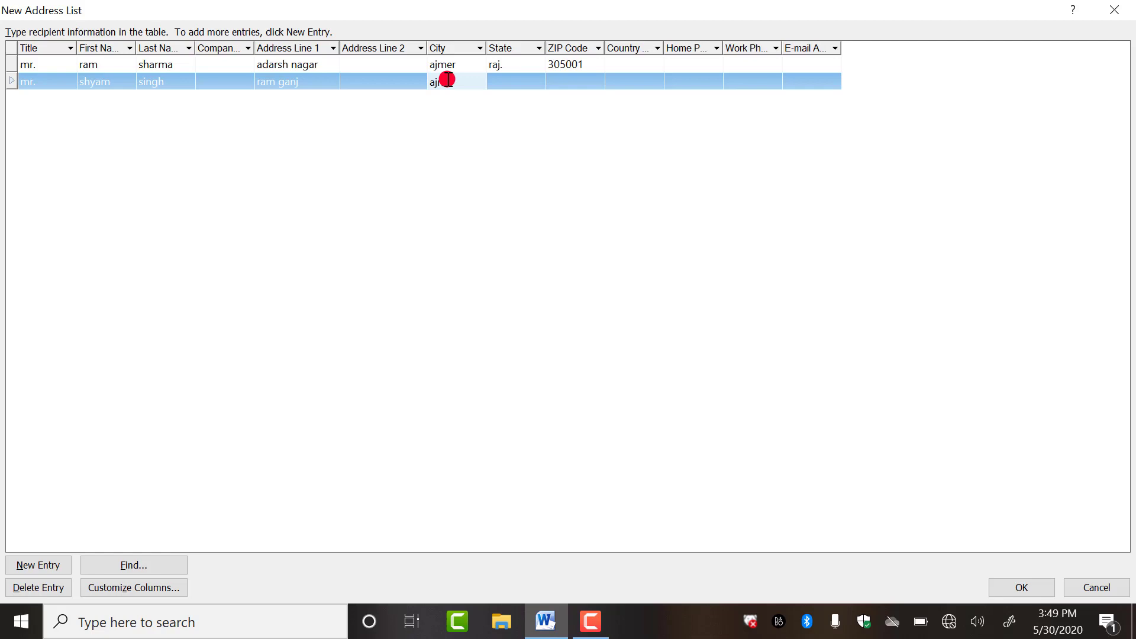
text(er)
click(517, 86)
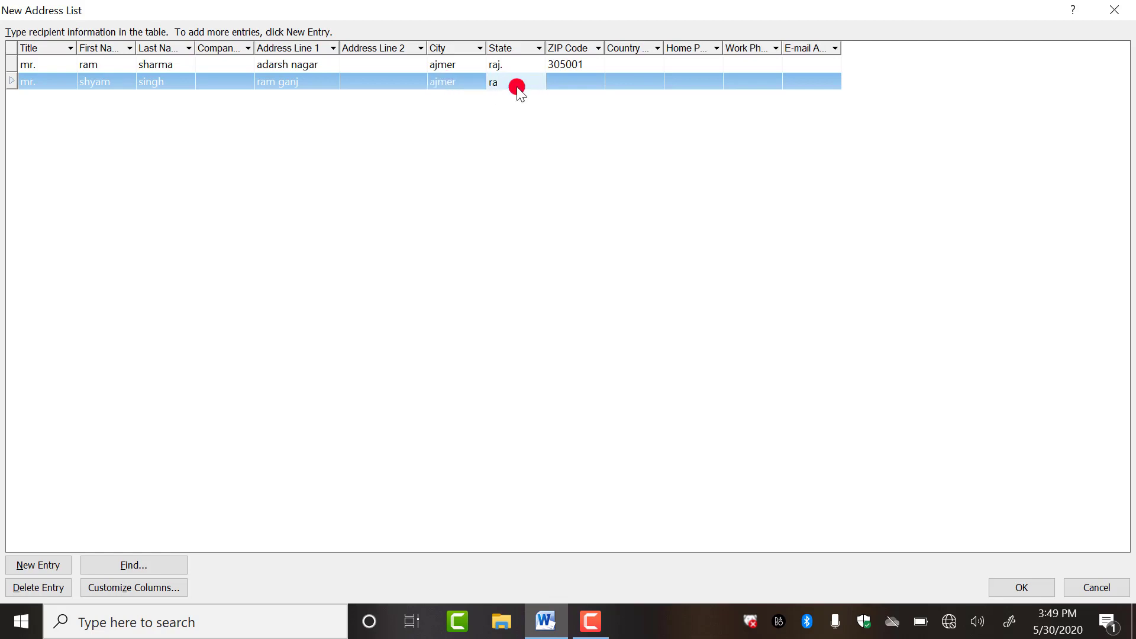
text(raj.)
click(575, 81)
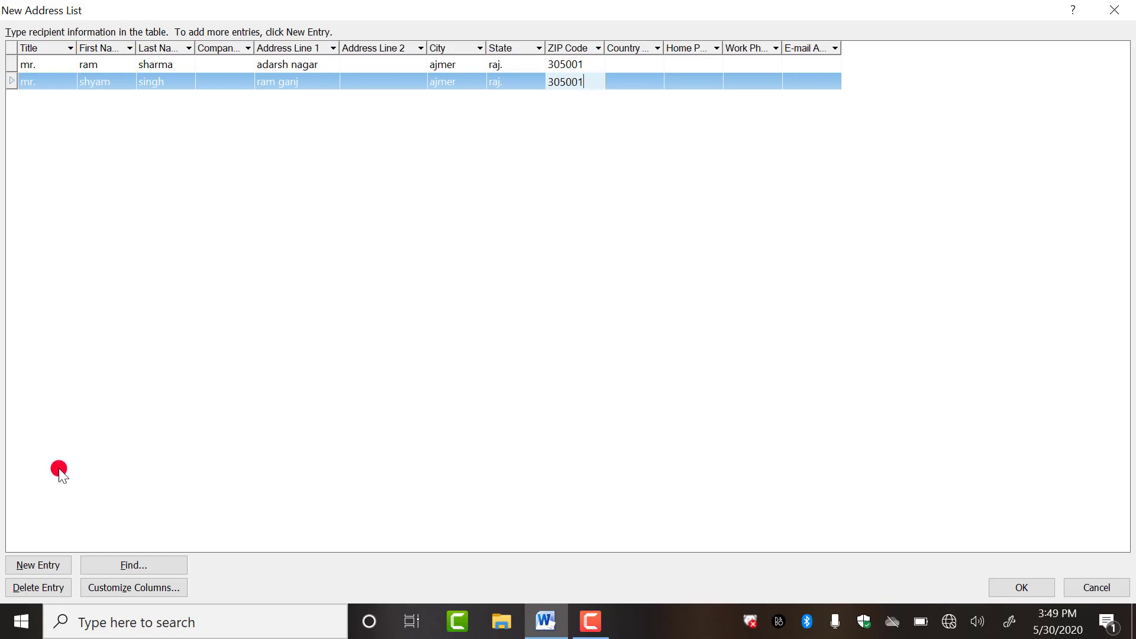
click(50, 566)
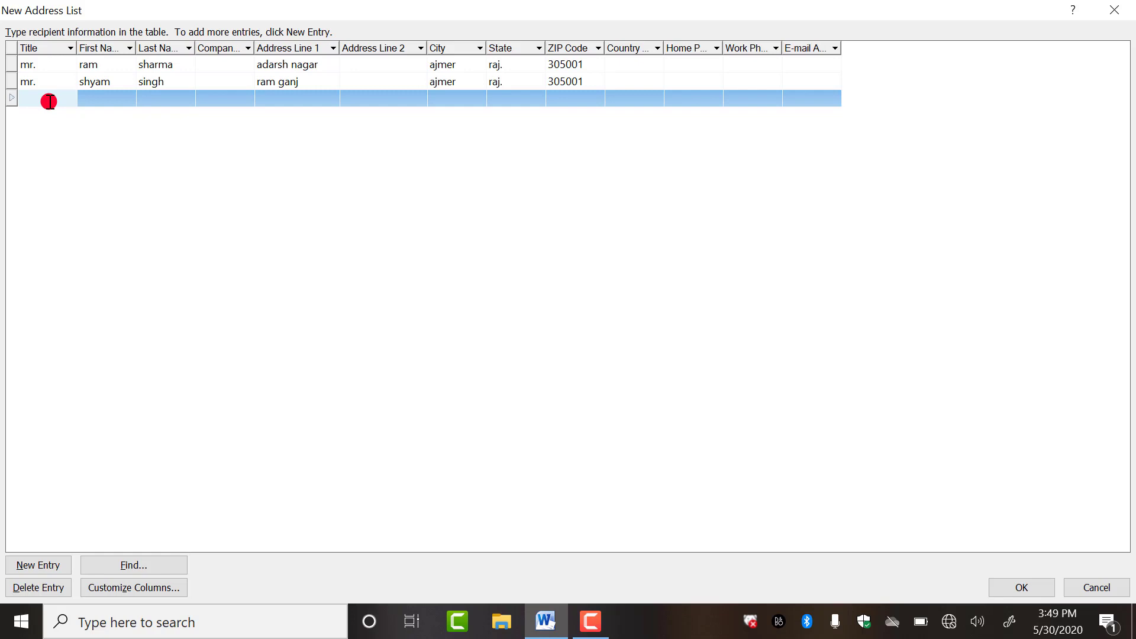
- Fill in the third recipient's name, street address, city, state and ZIP code
key(Tab)
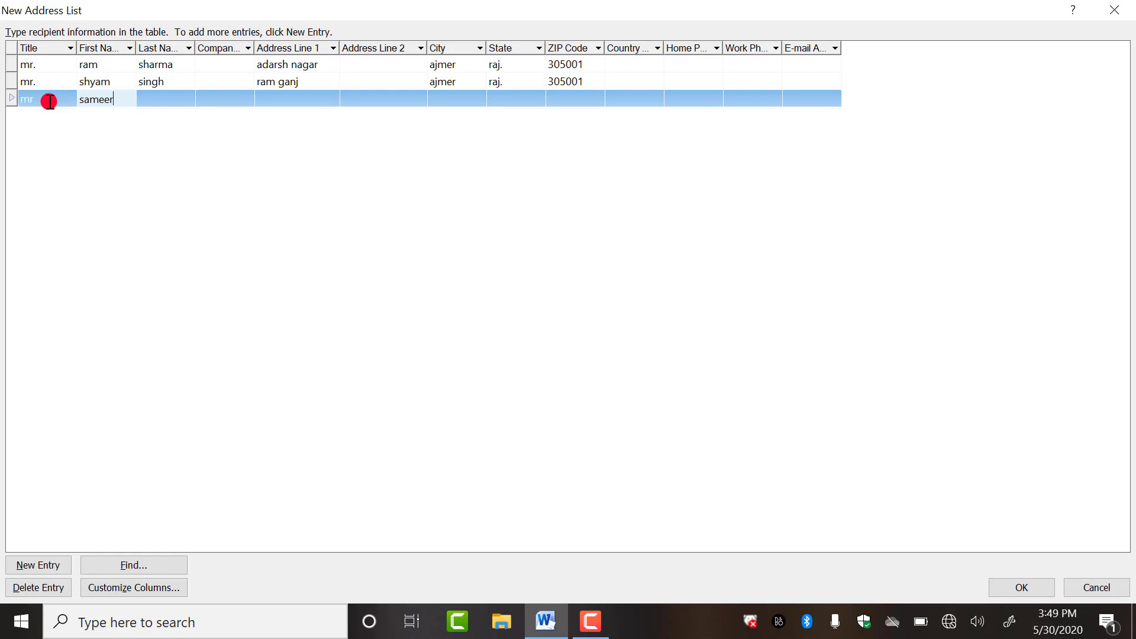
key(Tab)
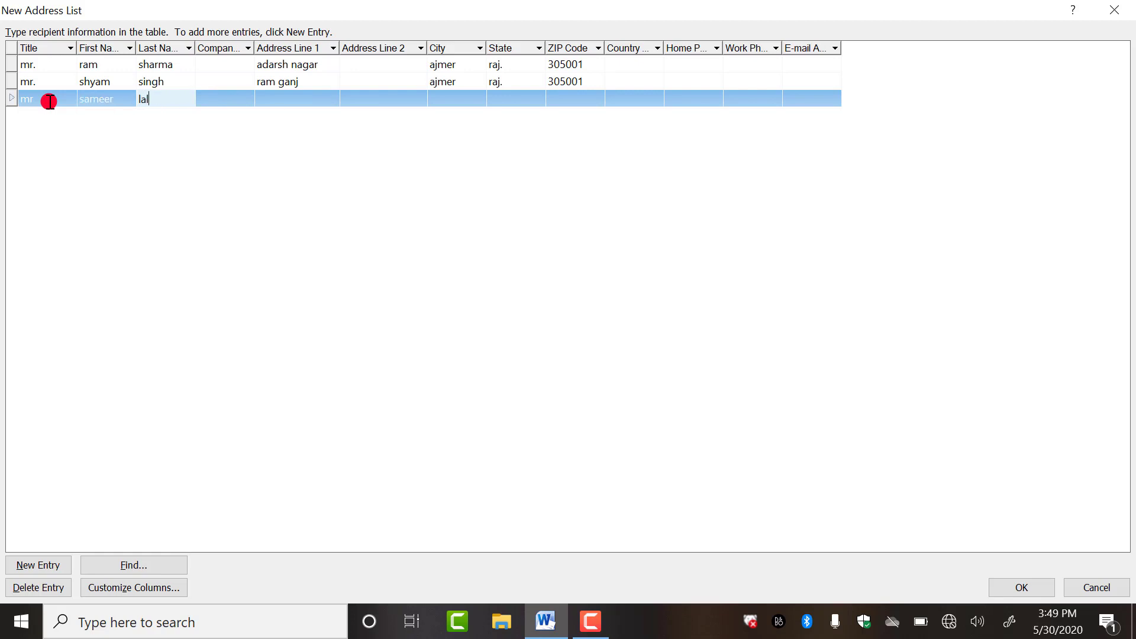
click(286, 98)
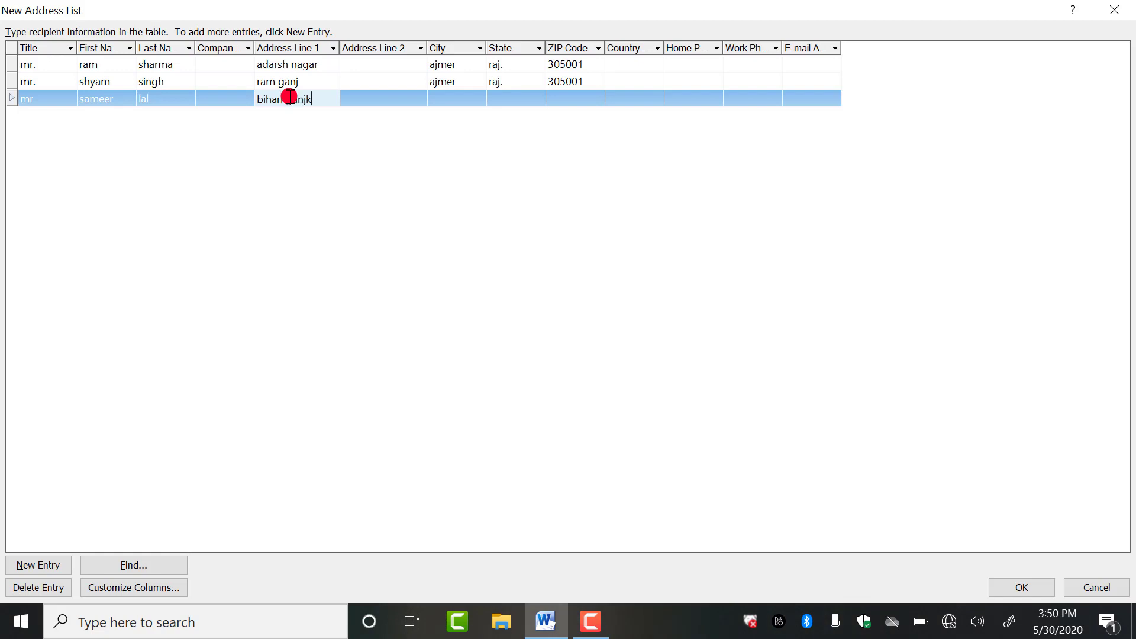
click(460, 94)
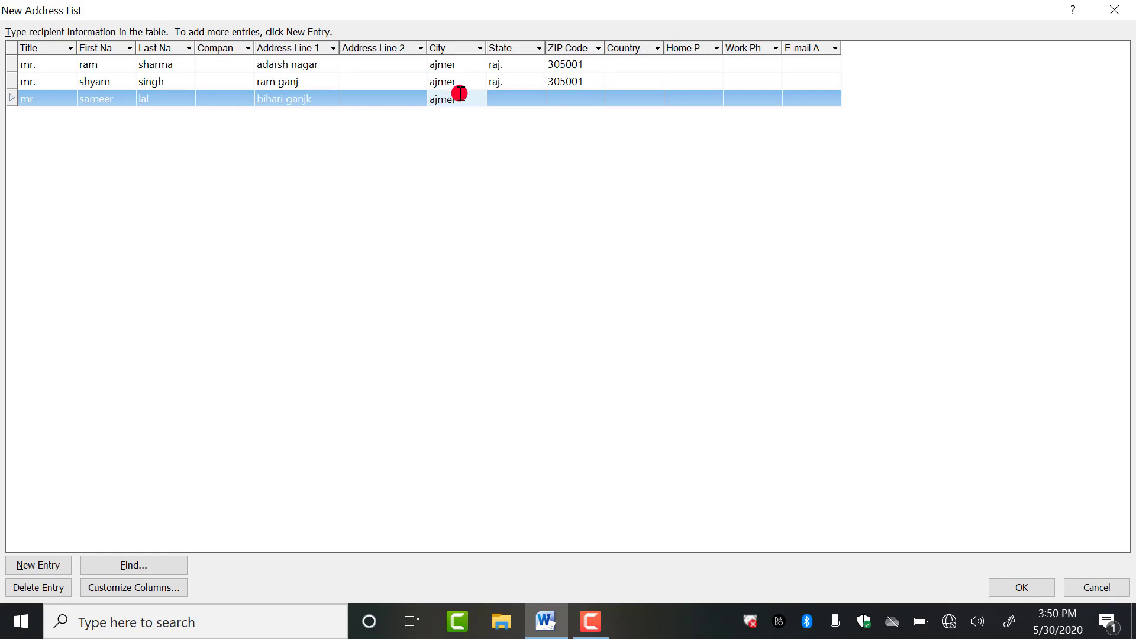
click(503, 98)
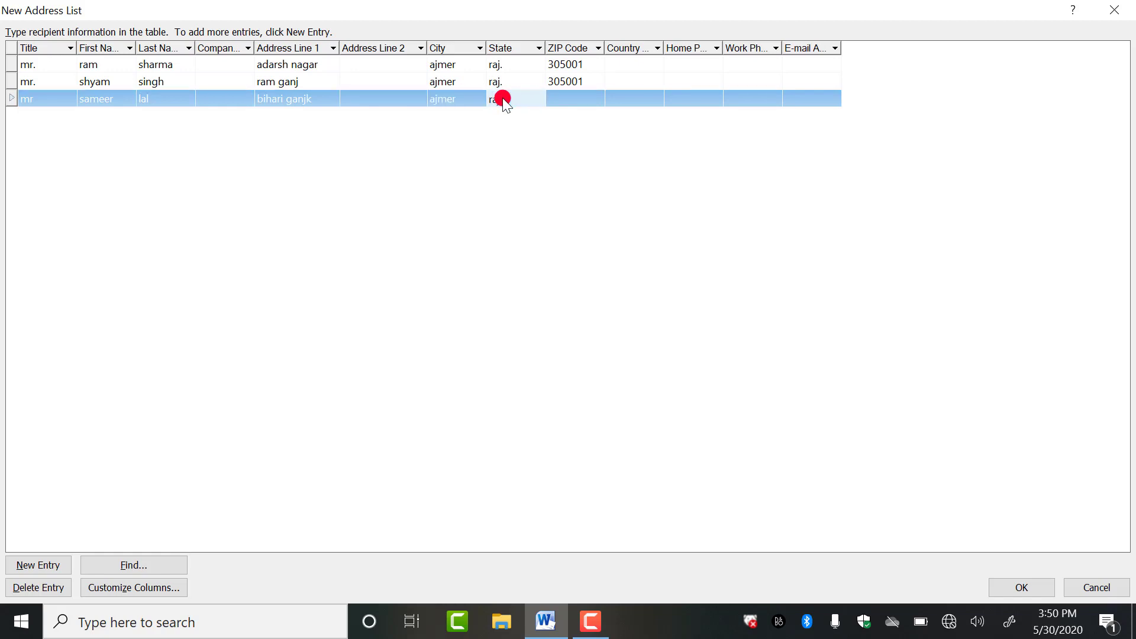
text(raj.)
click(566, 98)
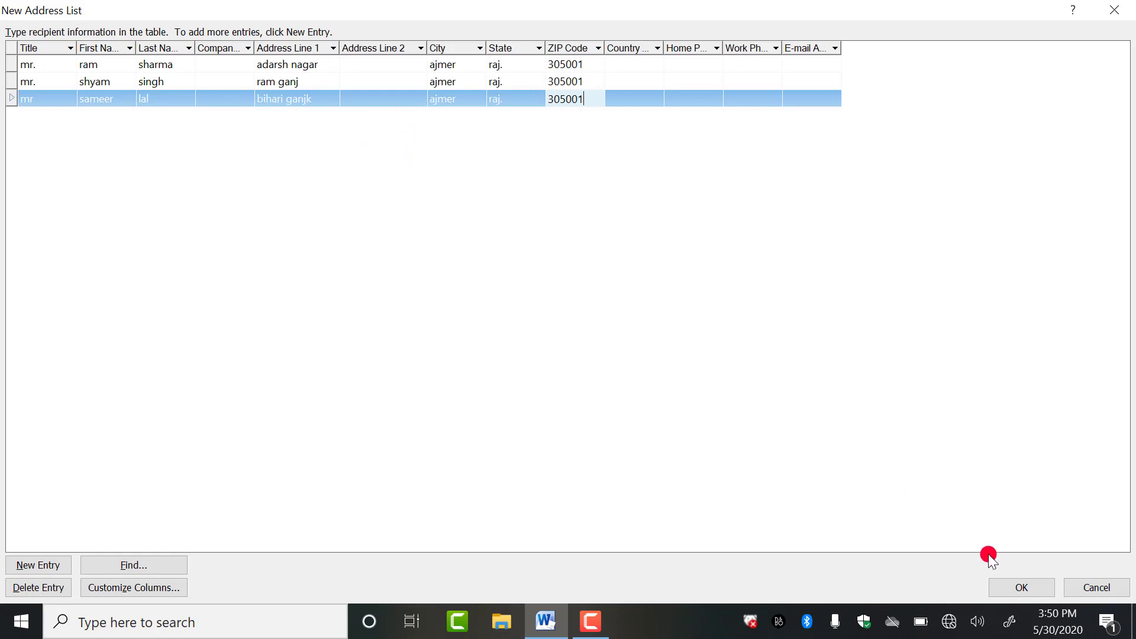
- Save the address list as 9-a in Documents and accept it as the merge recipients
click(1026, 588)
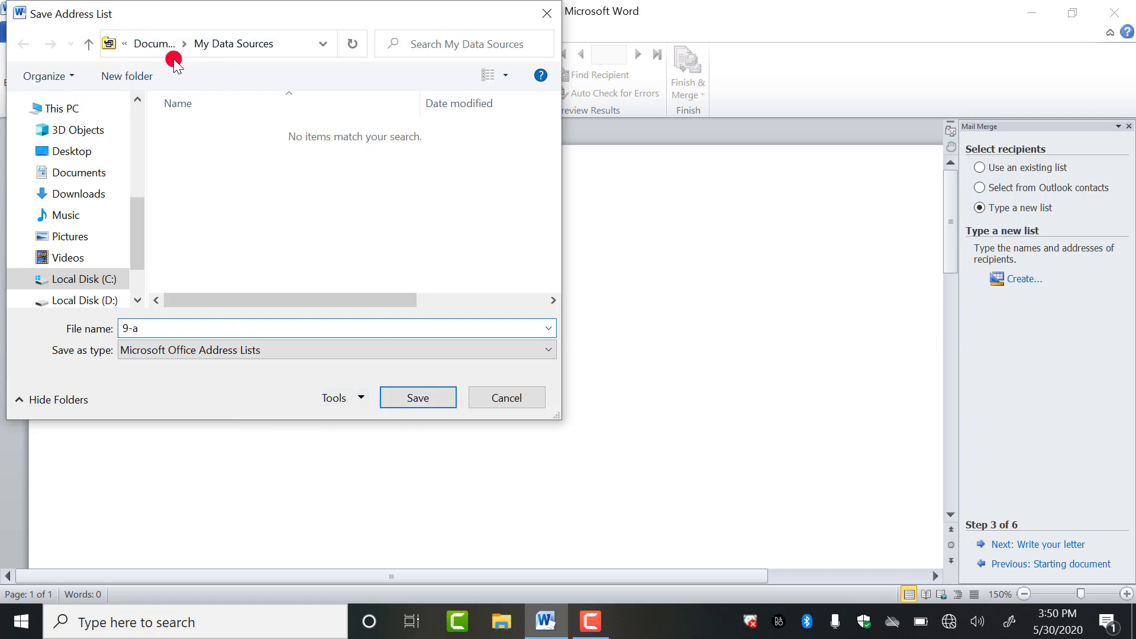
click(70, 172)
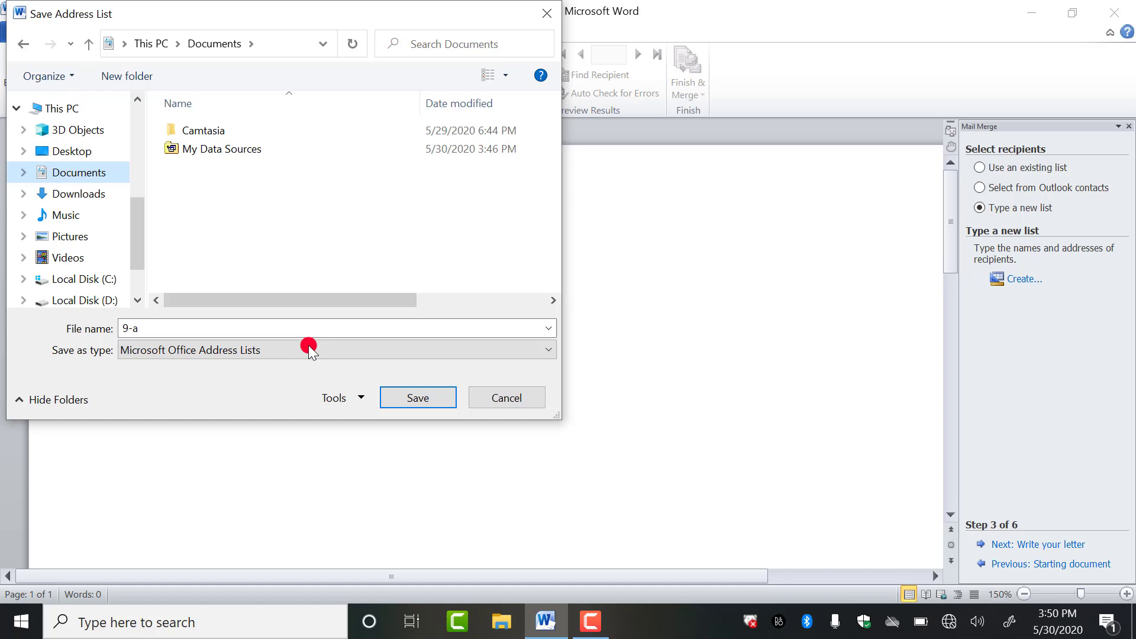
click(403, 395)
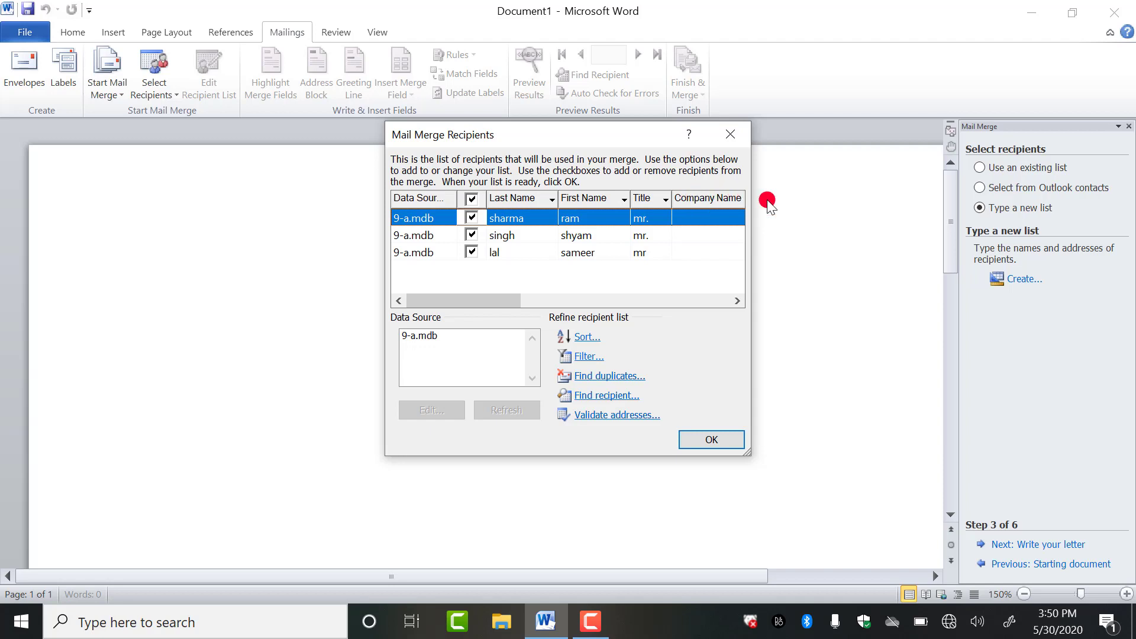
click(718, 439)
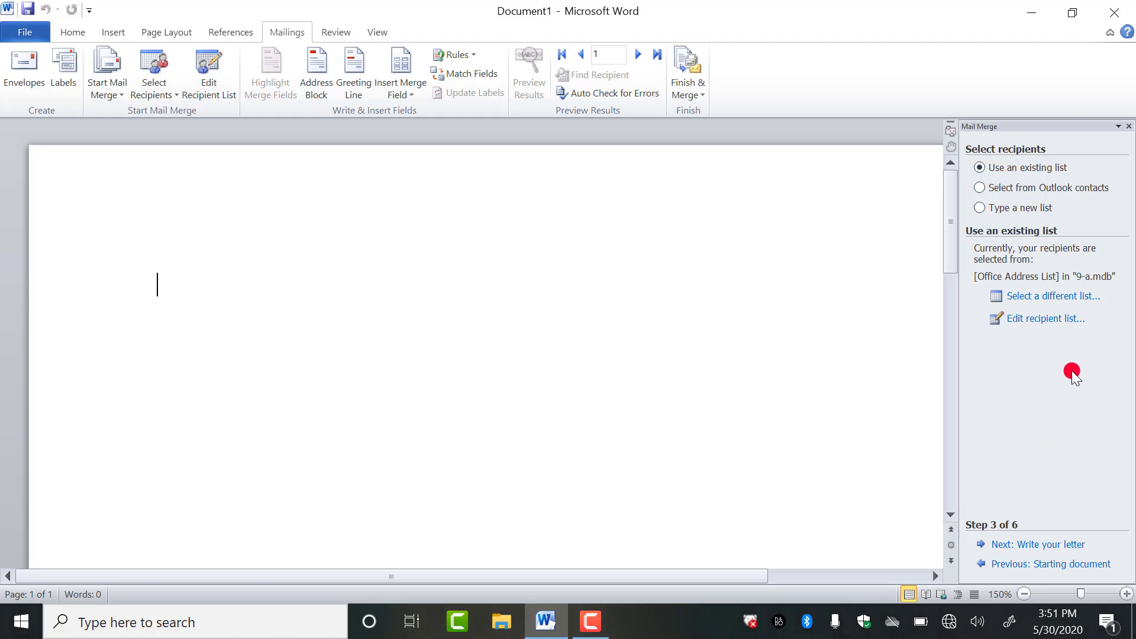
- Advance to step 4, Write your letter, and place the insertion point for the address
click(1040, 412)
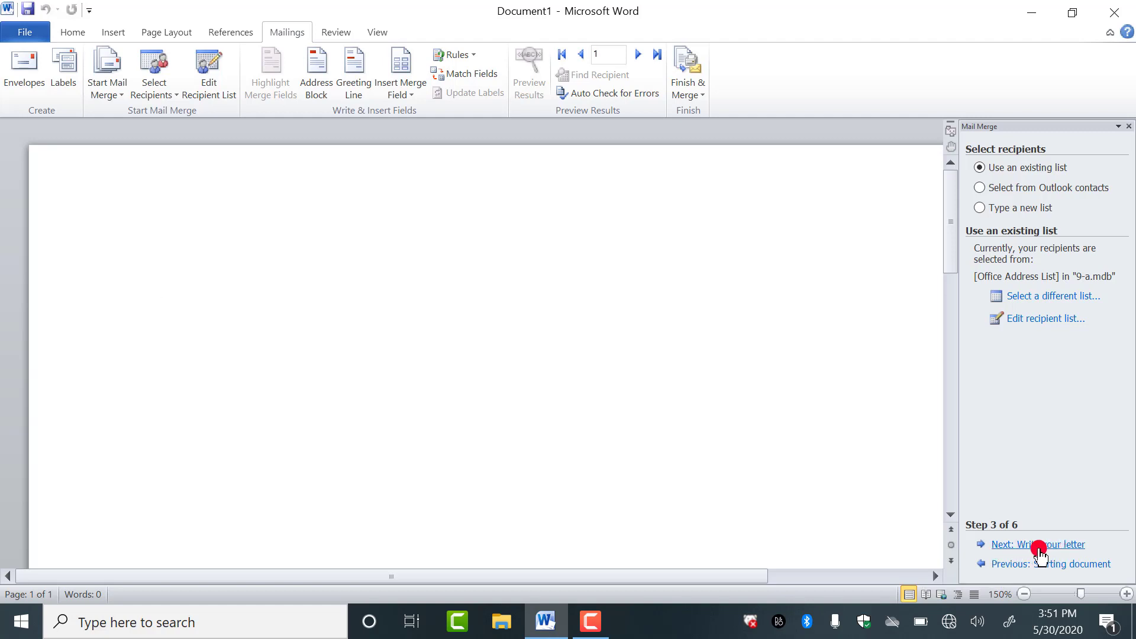
click(1039, 551)
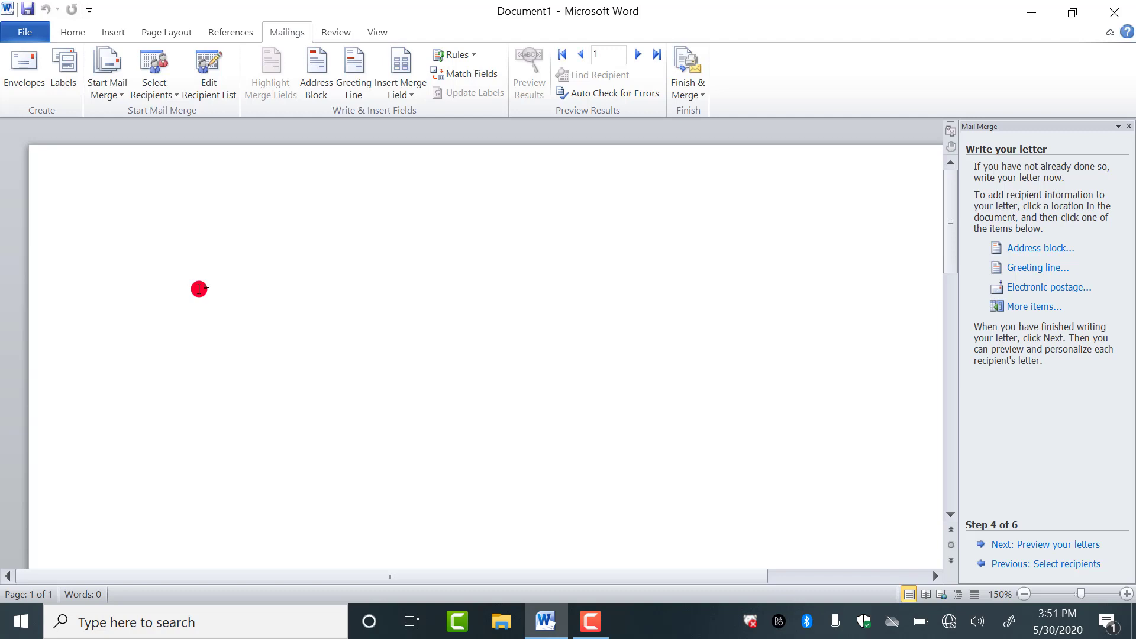
click(199, 289)
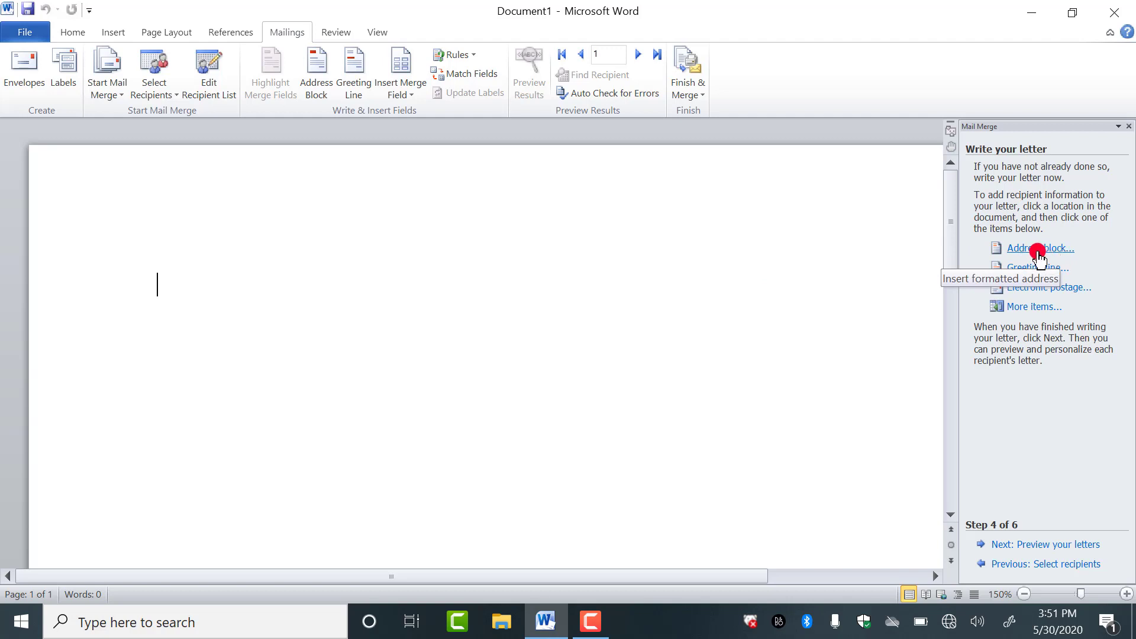
- Open Insert Address Block and preview the recipient name formats in the list
click(1040, 249)
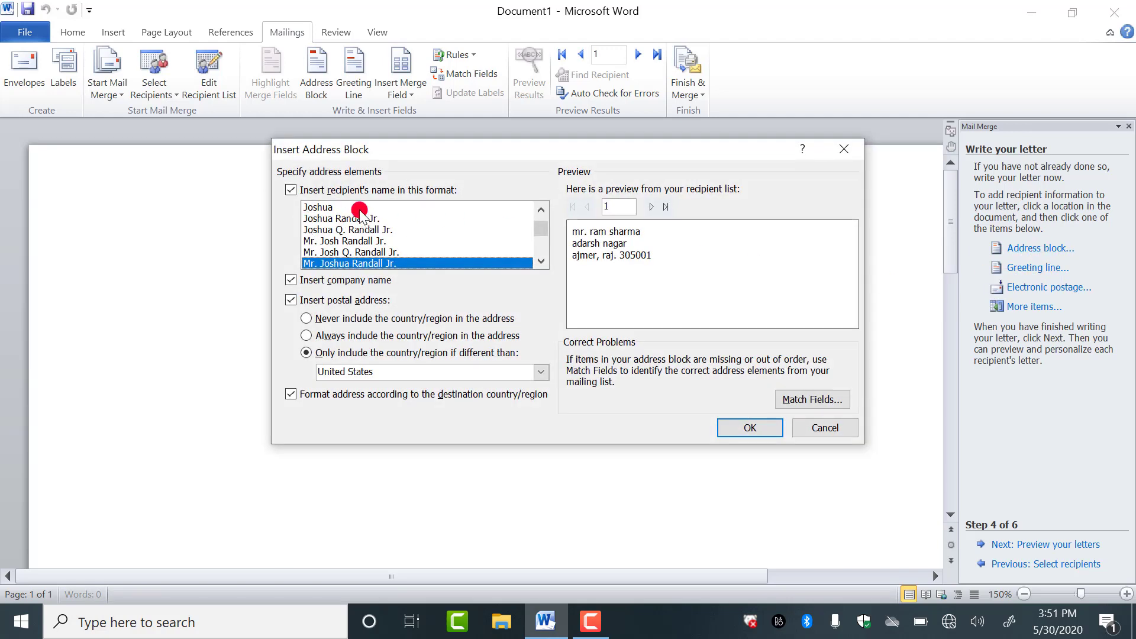
click(325, 207)
click(329, 218)
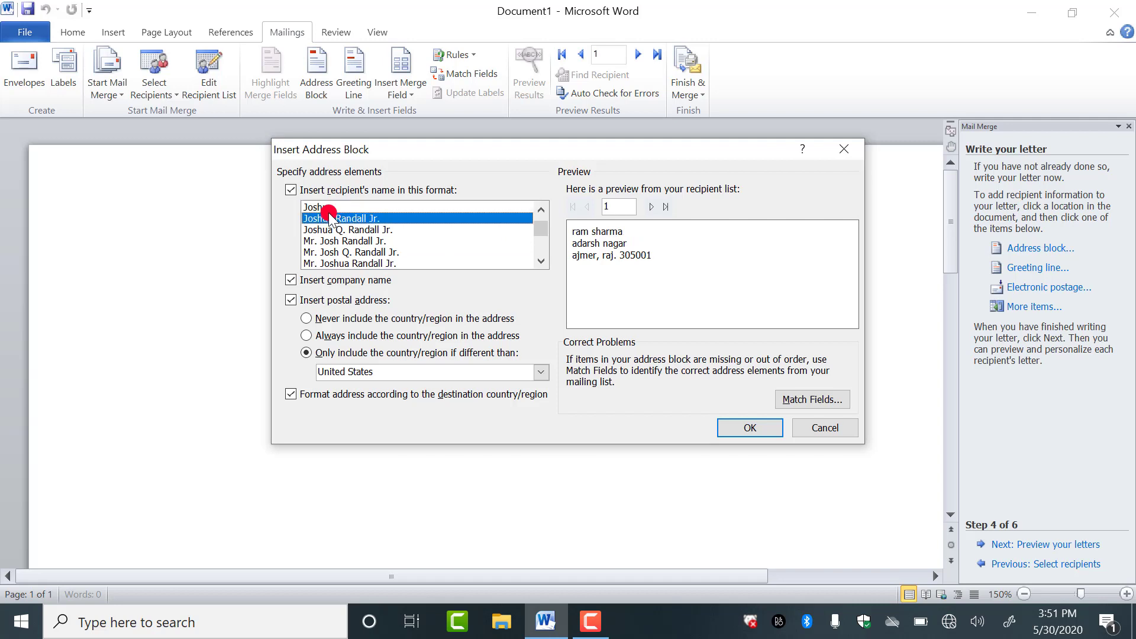
click(329, 229)
click(329, 241)
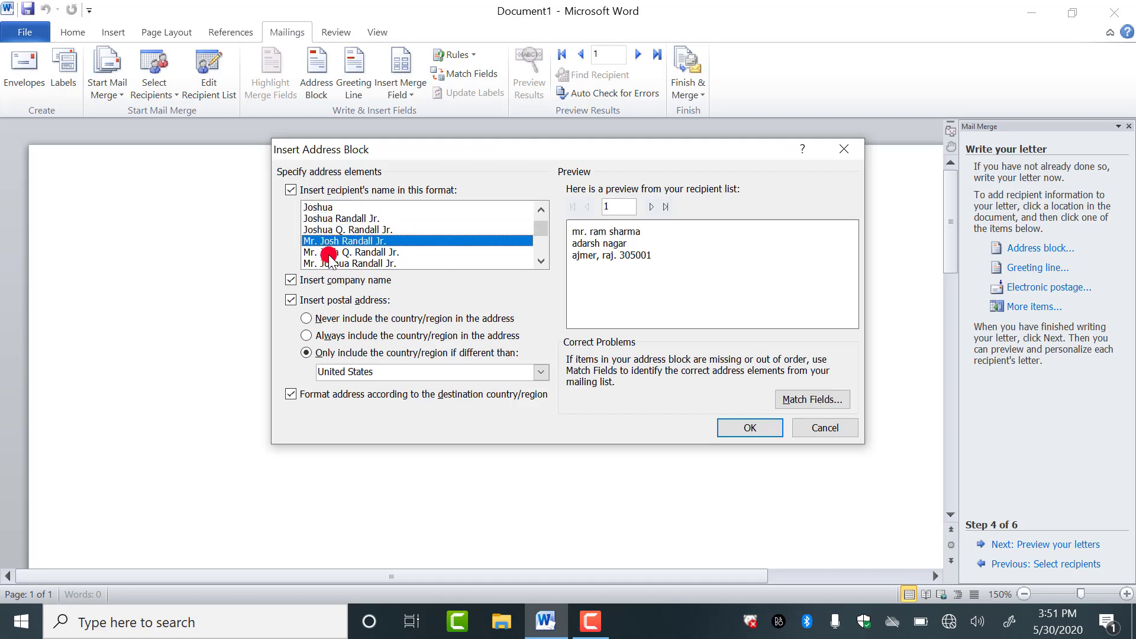
click(330, 253)
click(329, 264)
click(542, 263)
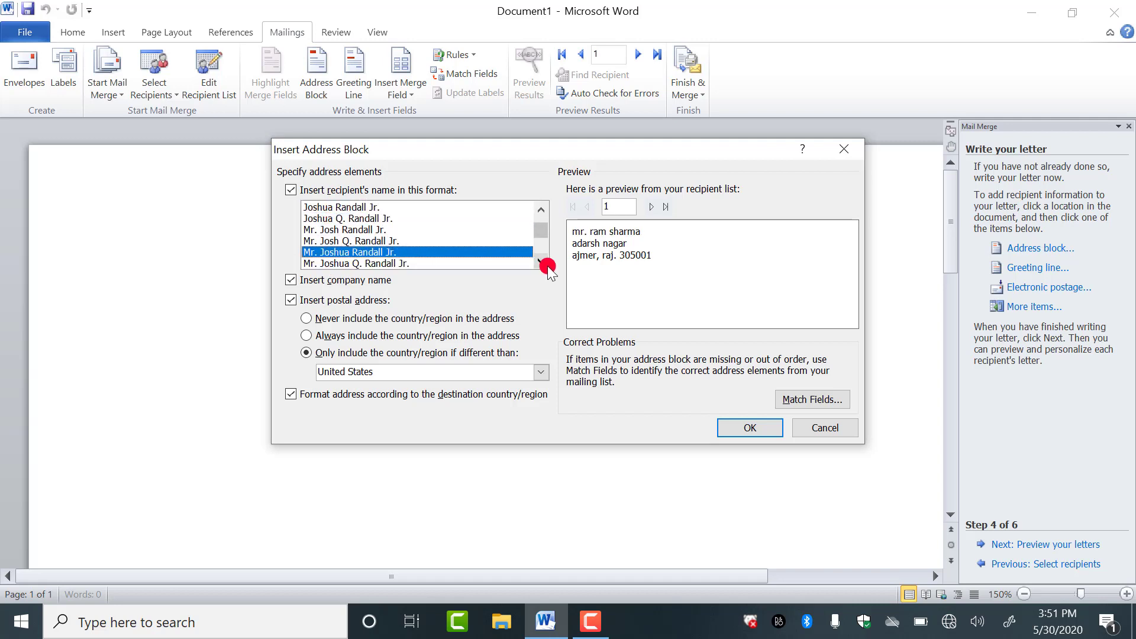
click(542, 262)
click(366, 252)
click(370, 263)
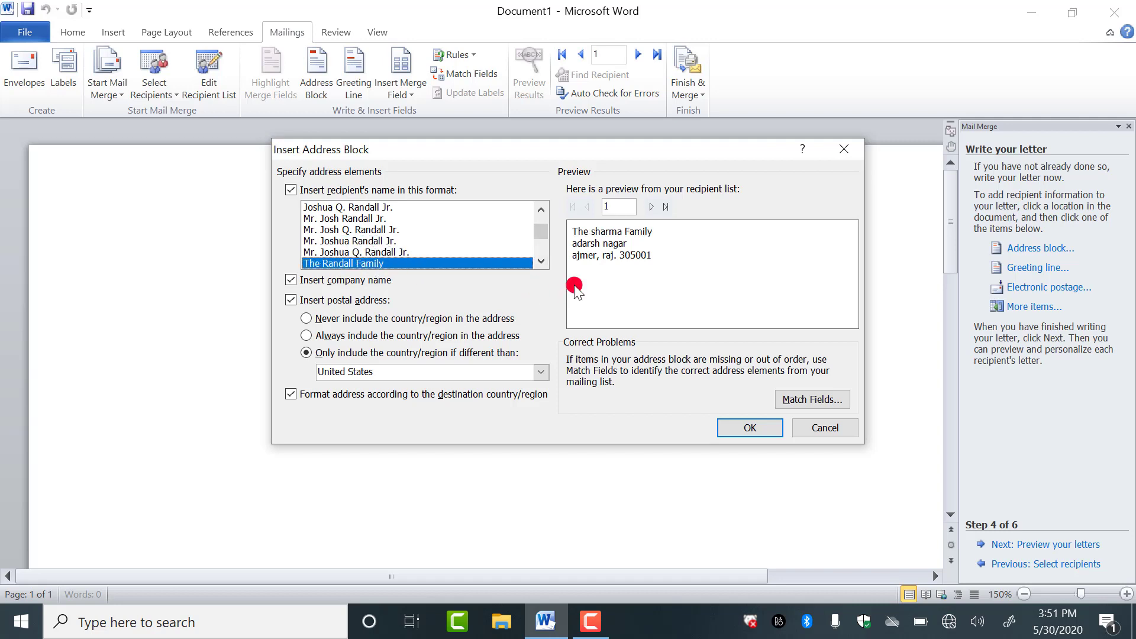
- Insert the address block using the Mr. Josh Q. Randall Jr. name format
click(543, 261)
click(543, 261)
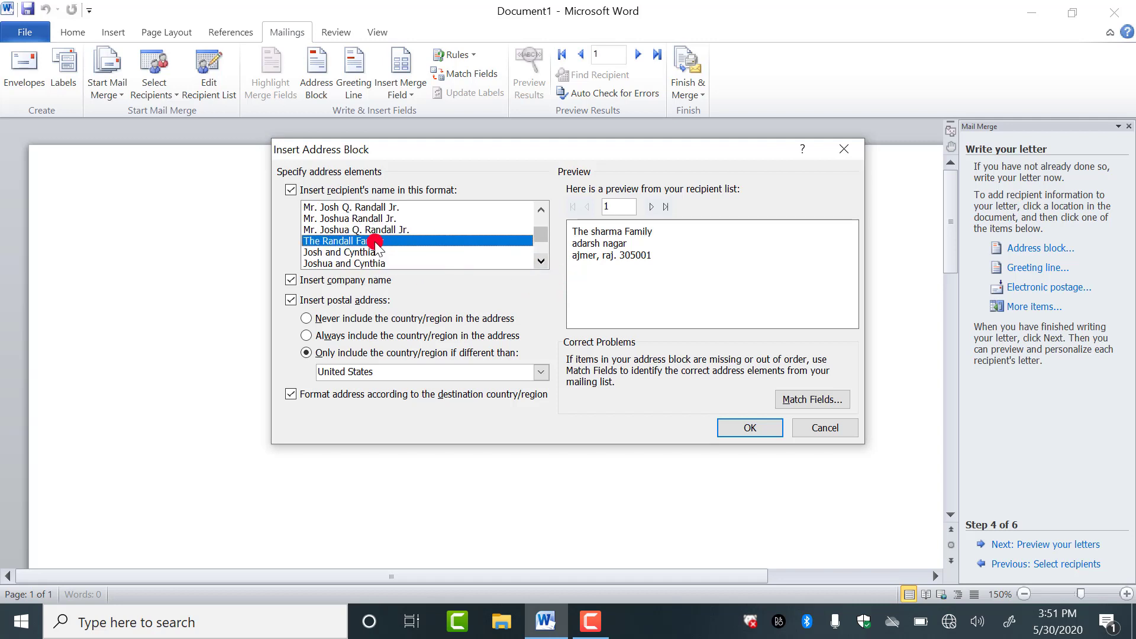
click(372, 253)
click(373, 264)
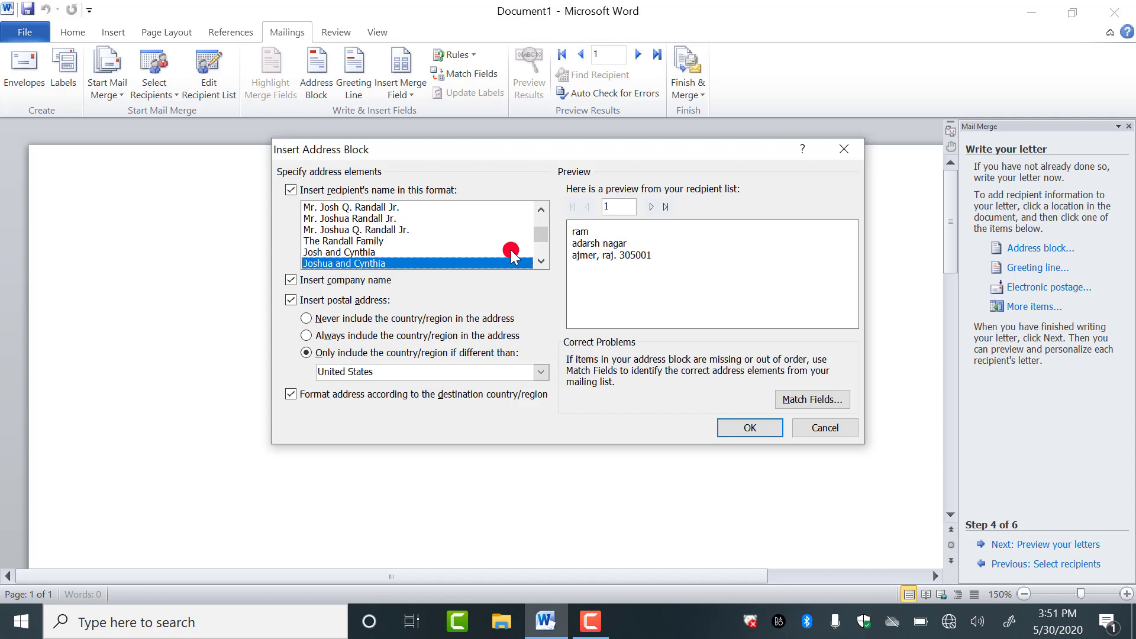
click(400, 229)
click(350, 207)
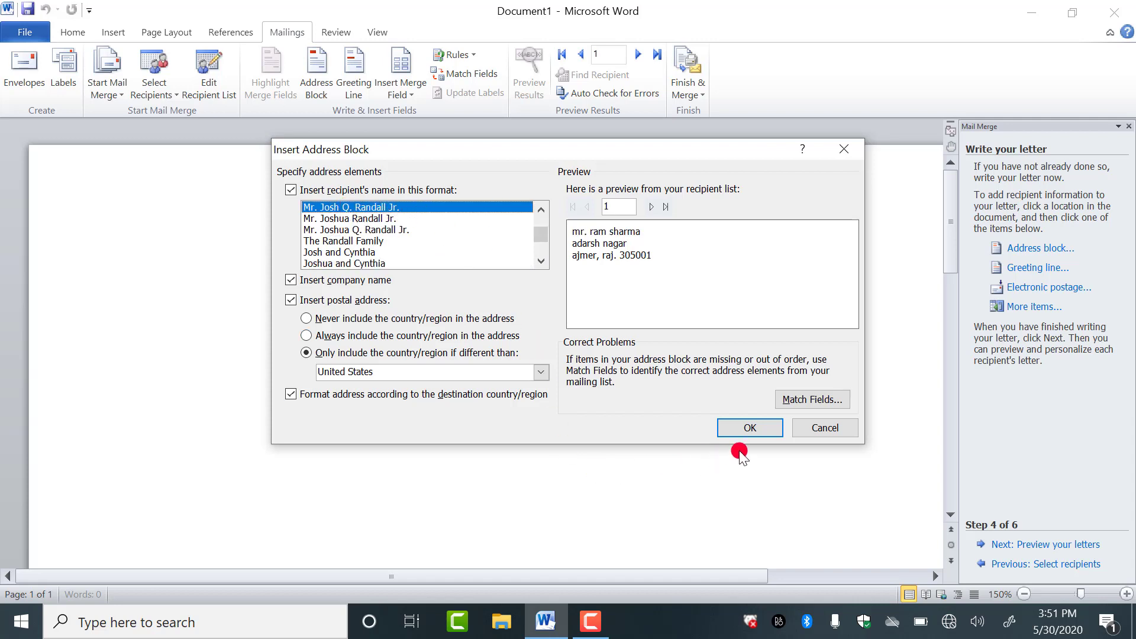
click(757, 428)
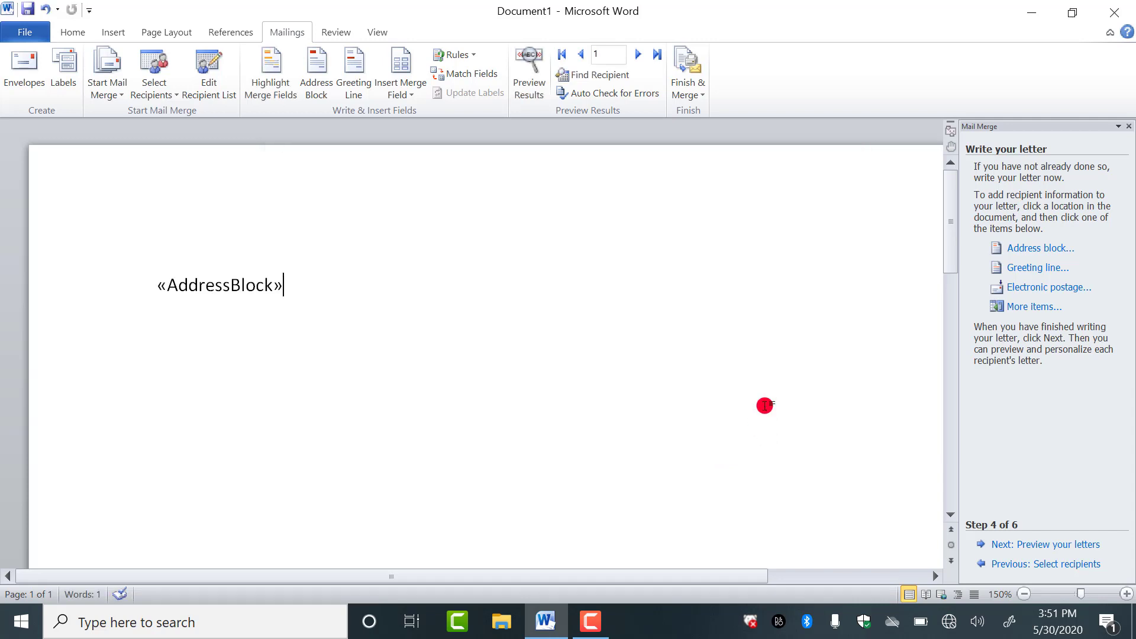
- On a new line below the address block, start a greeting line with Dear
key(Return)
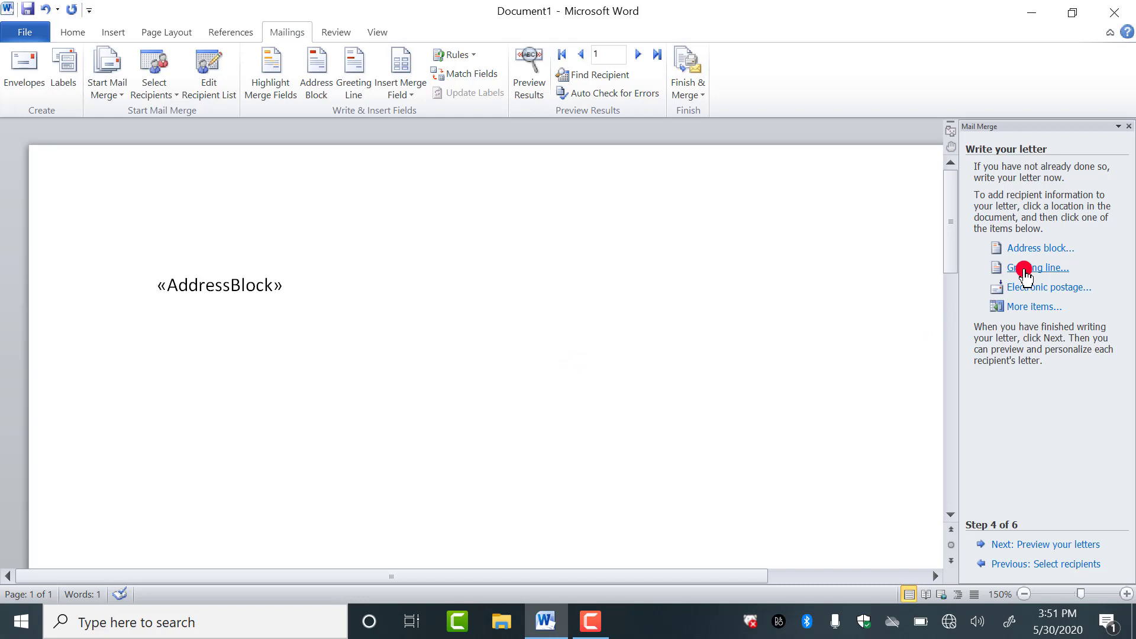
click(1045, 269)
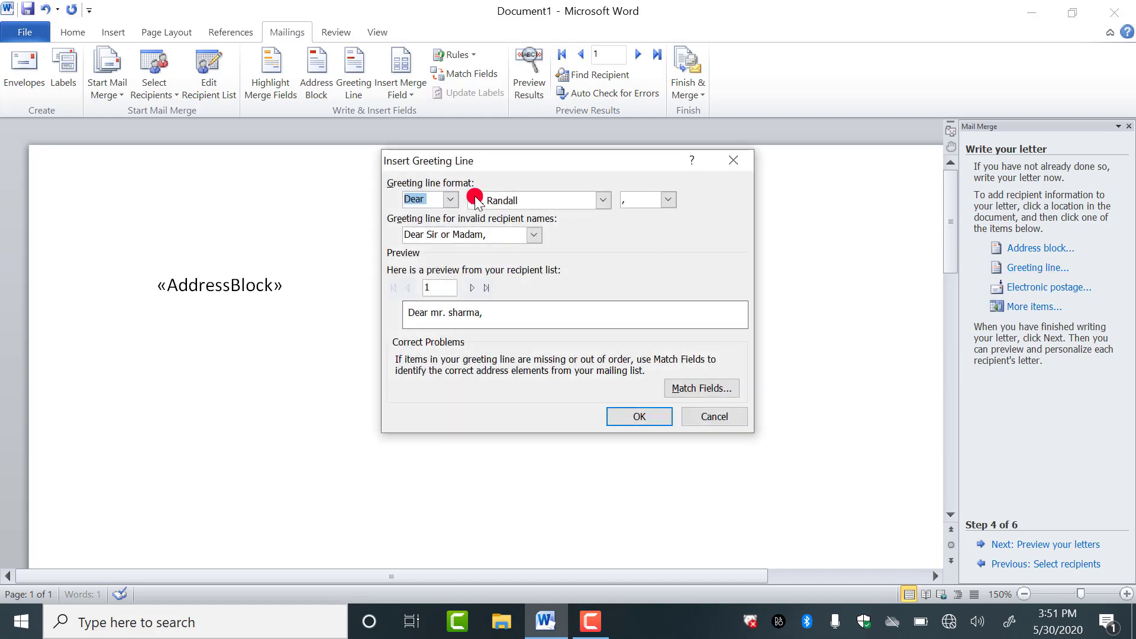
click(452, 200)
click(432, 215)
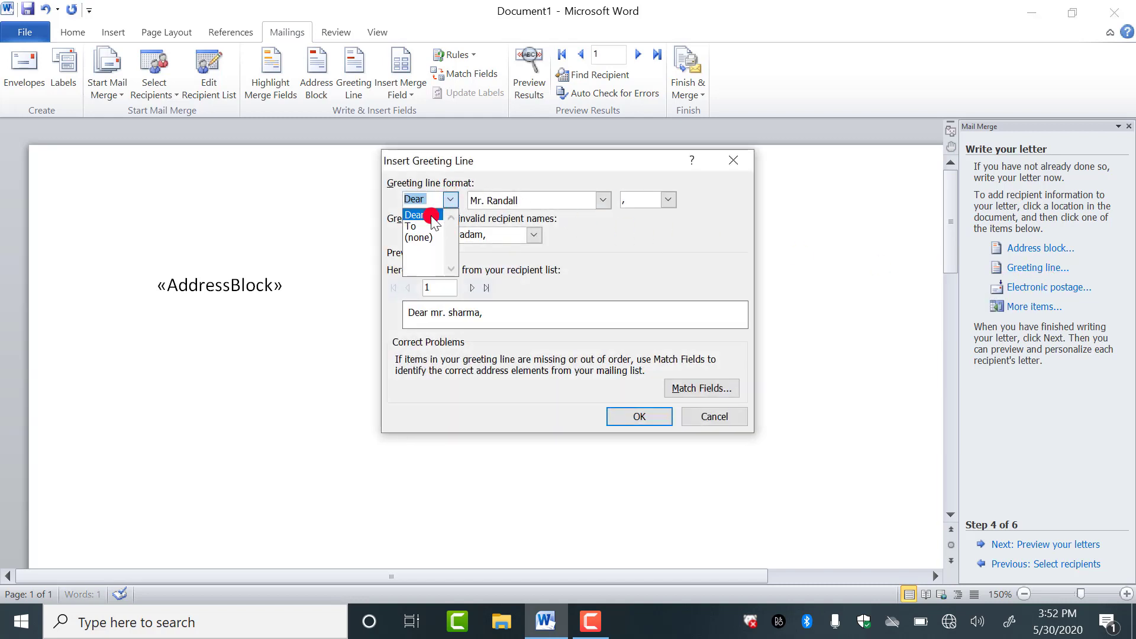
mouse_move(434, 223)
mouse_down()
mouse_move(589, 246)
mouse_move(513, 222)
mouse_up()
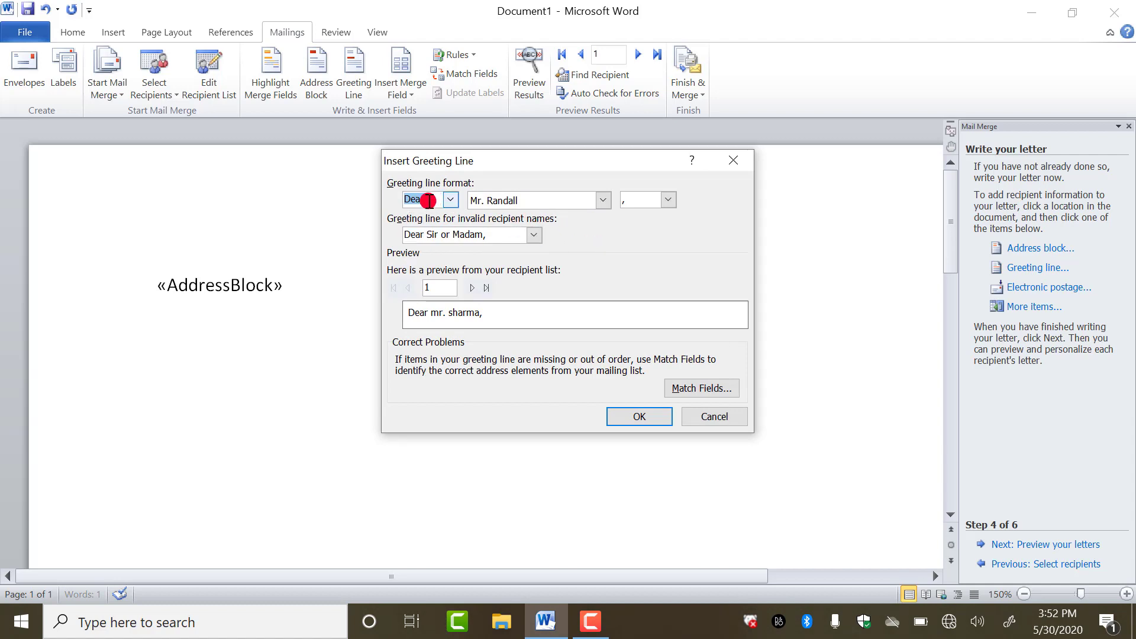
- Set the greeting name format to Mr. Josh Randall Jr. and insert the greeting line
click(569, 202)
click(539, 227)
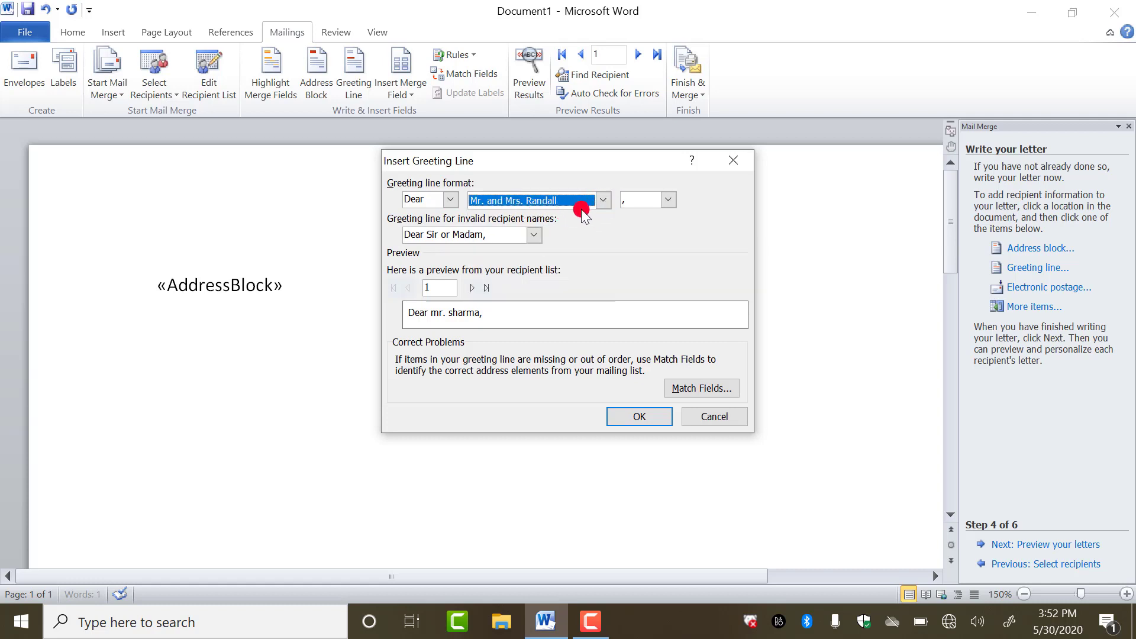
click(601, 201)
click(550, 238)
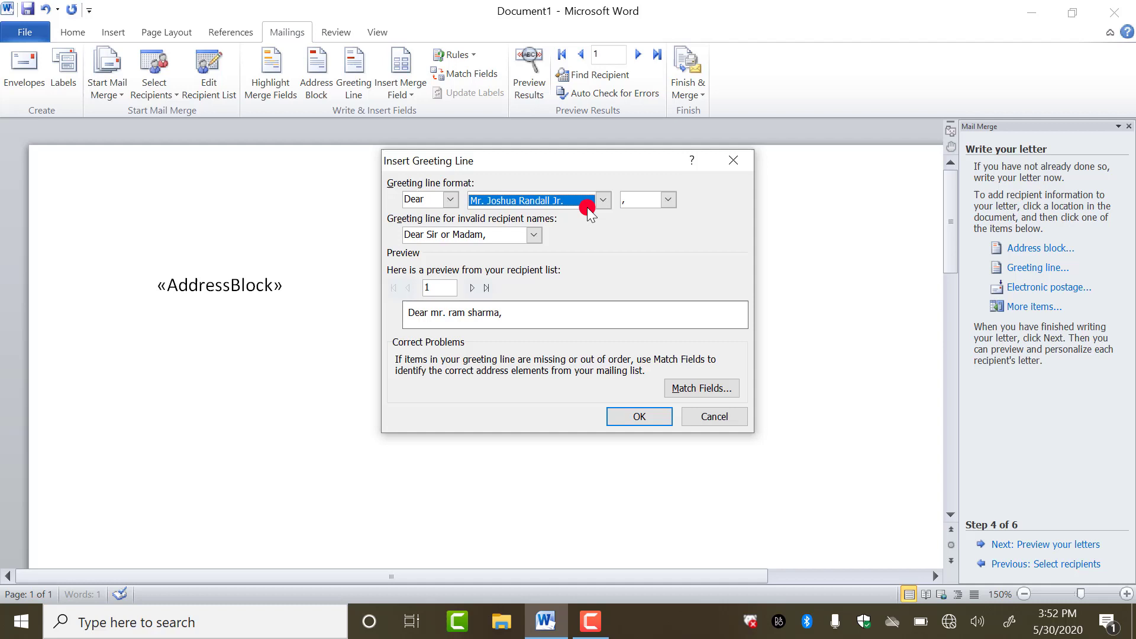
click(603, 201)
click(547, 249)
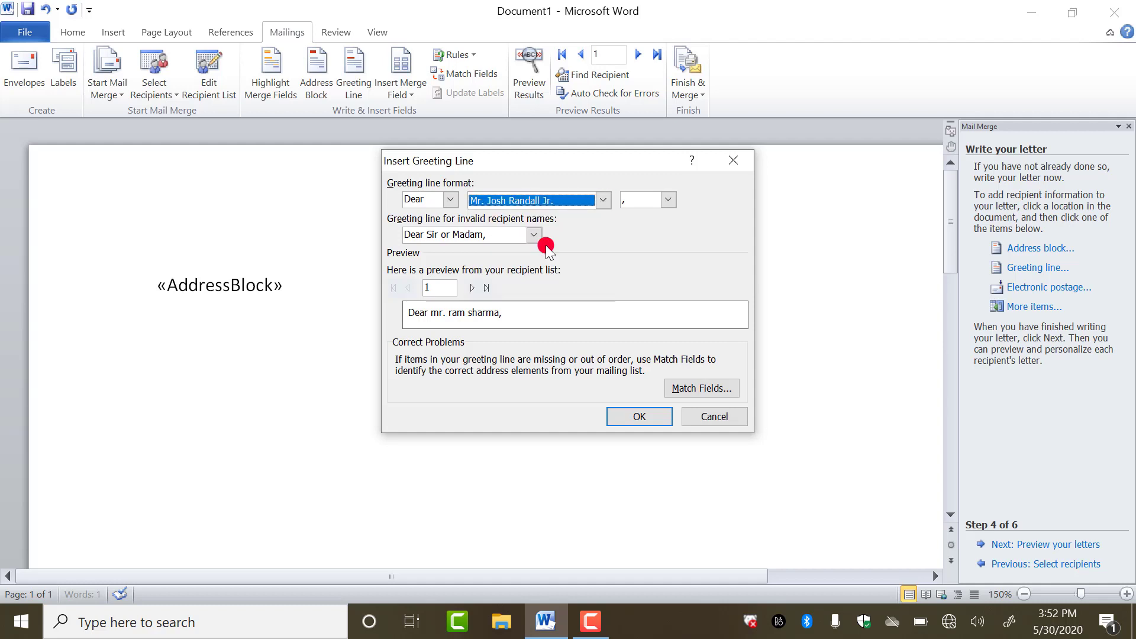
click(649, 418)
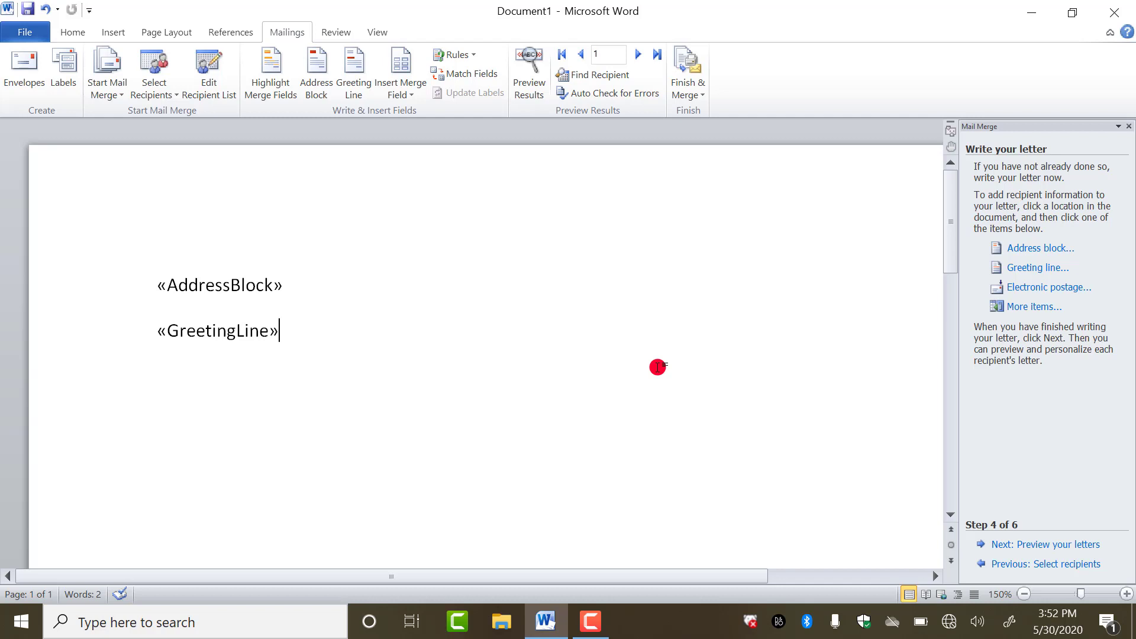
- Generate three sample body paragraphs with =rand() below the greeting line
key(Return)
text(=rand()
key(Return)
scroll(655, 378, up, 3)
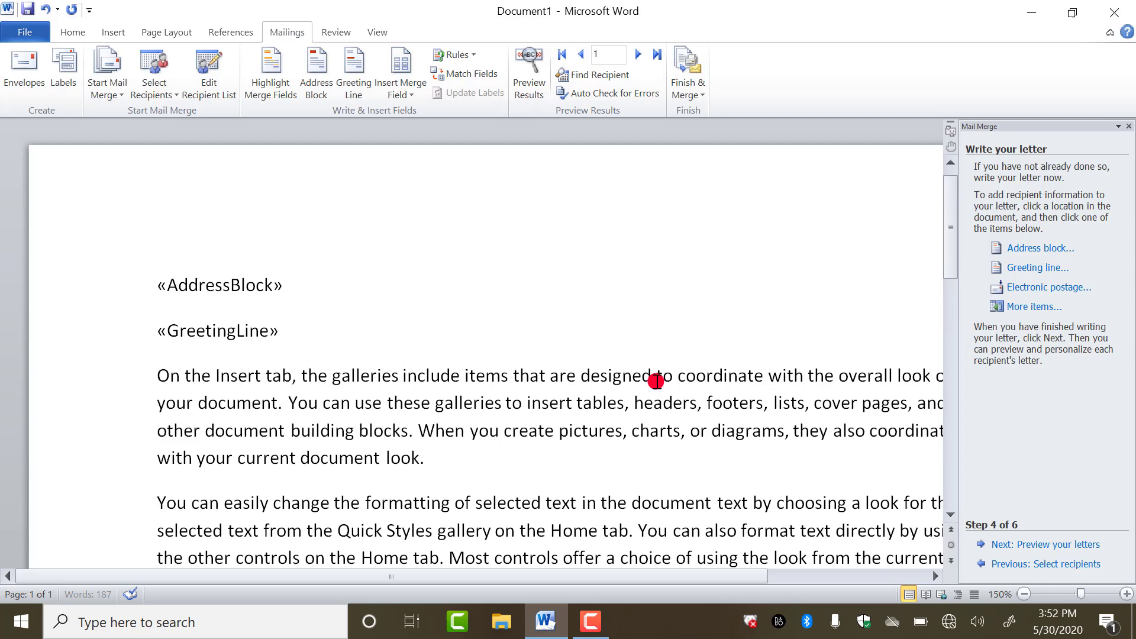
scroll(521, 394, down, 4)
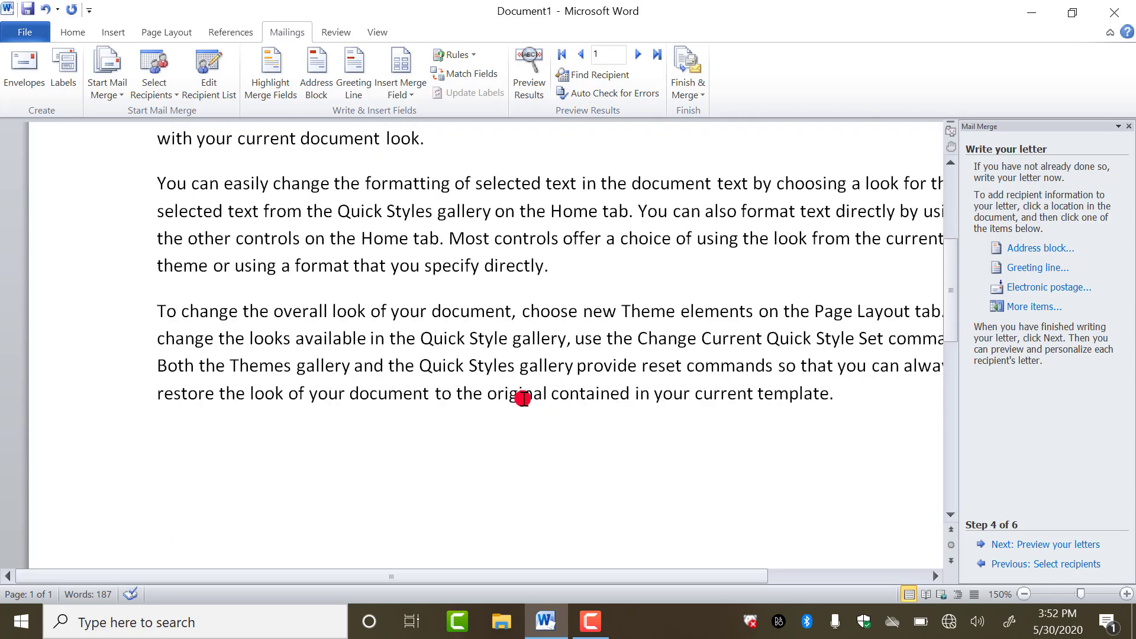
- Add a sign-off of from, 'st.franci sr.sec. school' and Ajmer on separate lines
text(from)
key(Return)
text(st.fran)
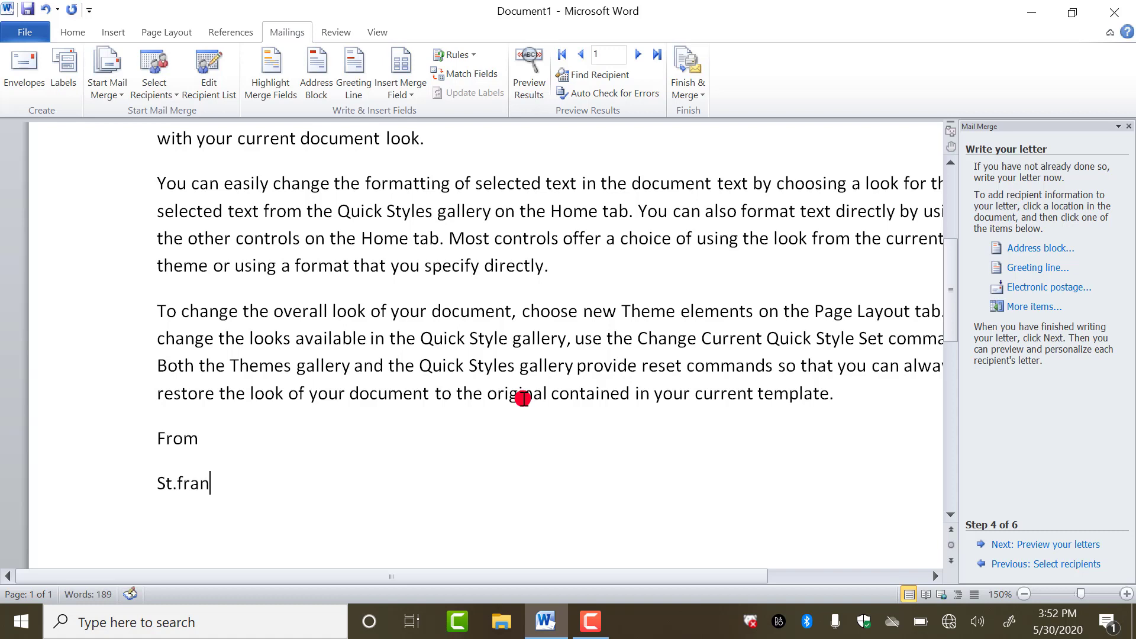
text(ci sr.s)
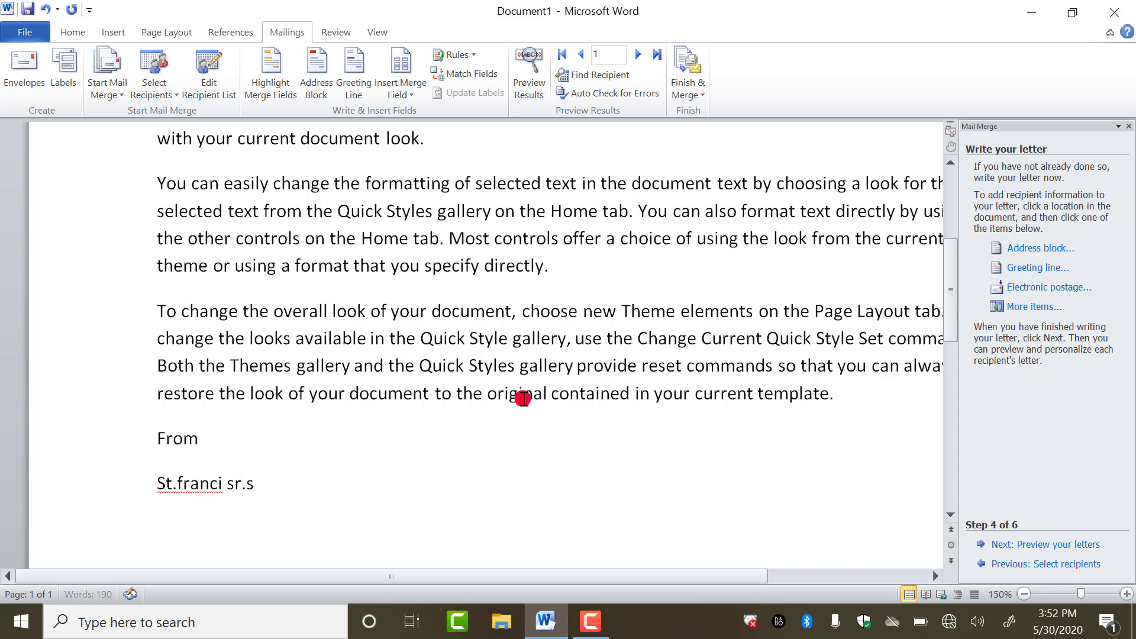
text(ec. sch)
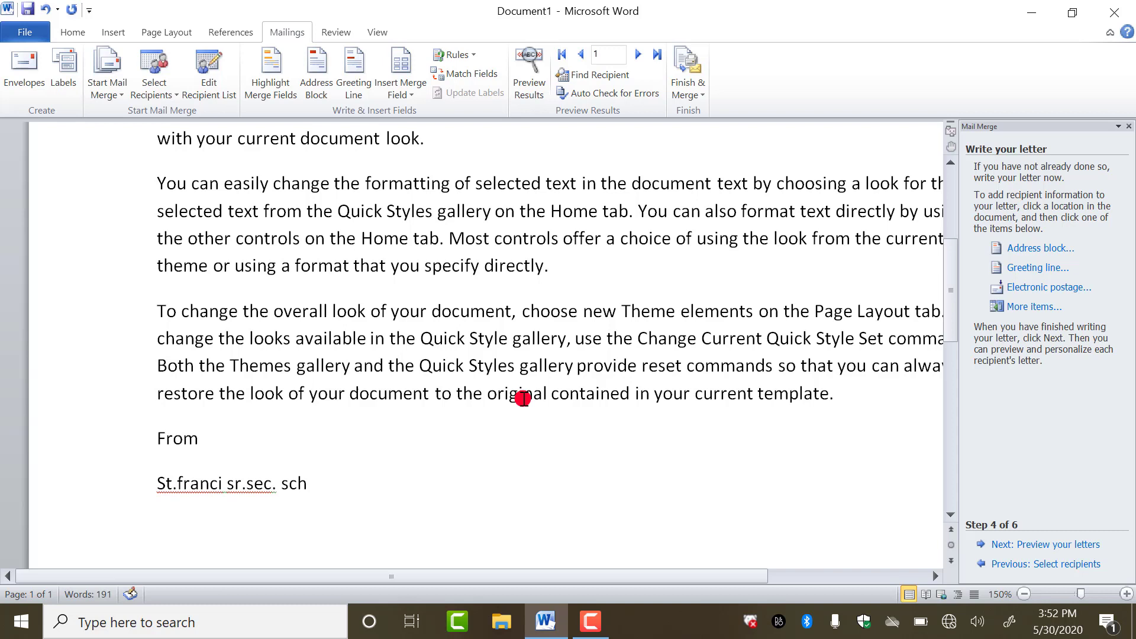
text(ool)
text(Ajmr)
key(BackSpace)
text(er)
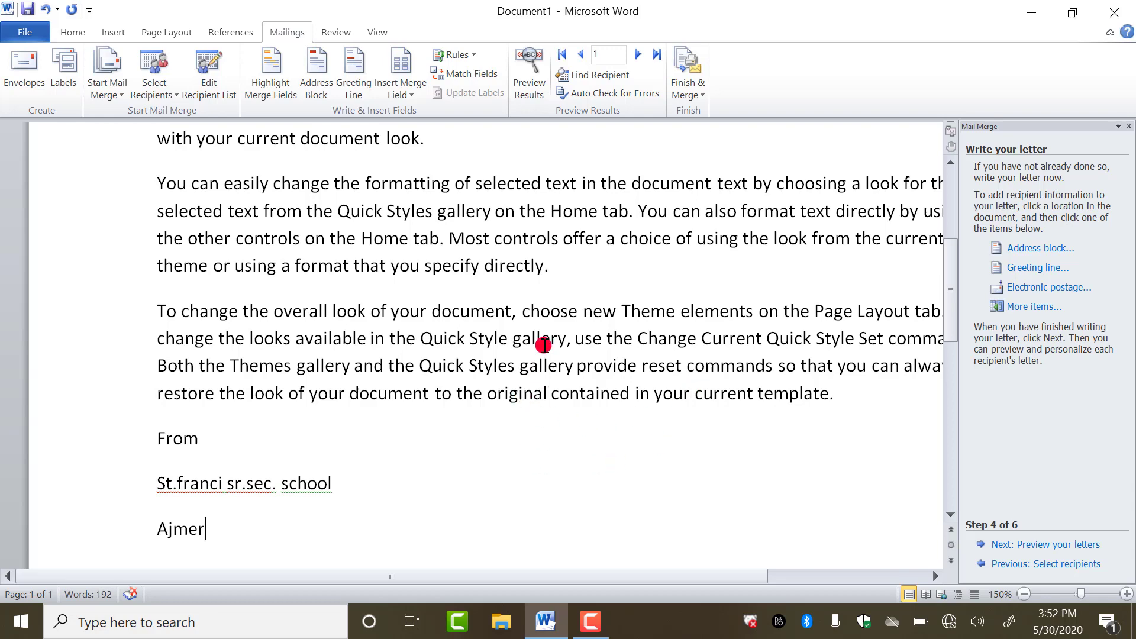
scroll(544, 345, up, 5)
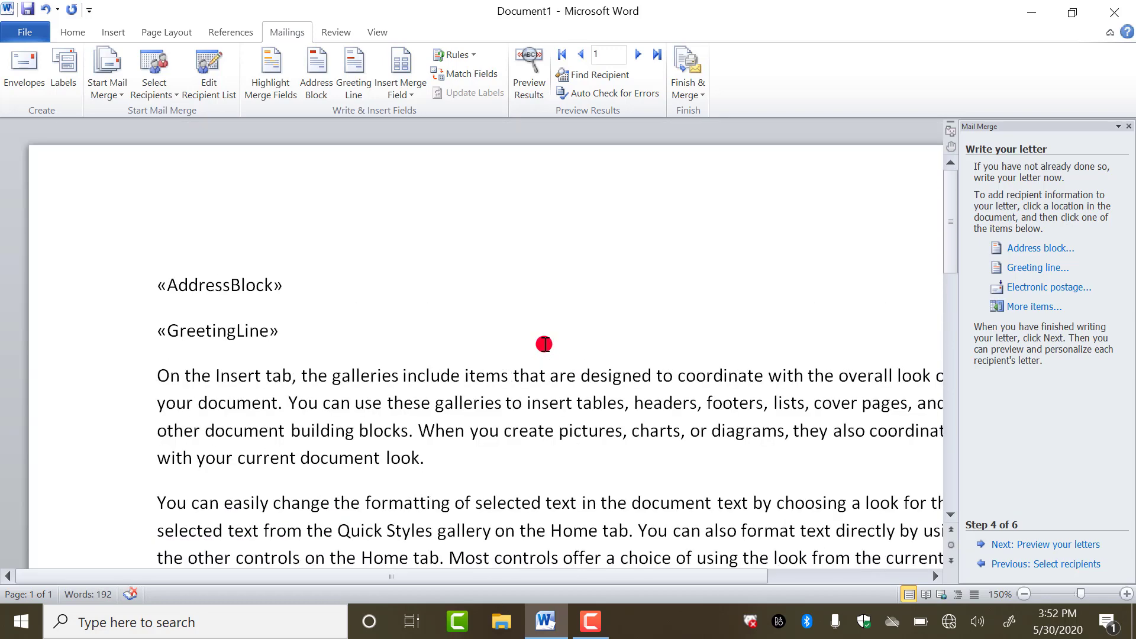
scroll(544, 345, down, 5)
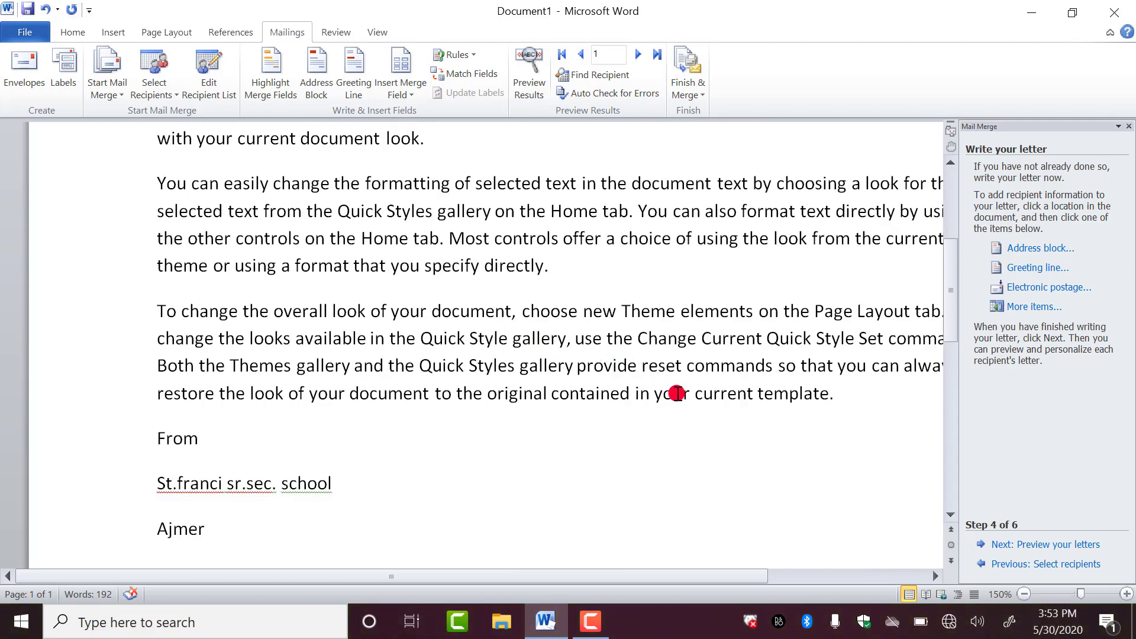
scroll(452, 376, up, 5)
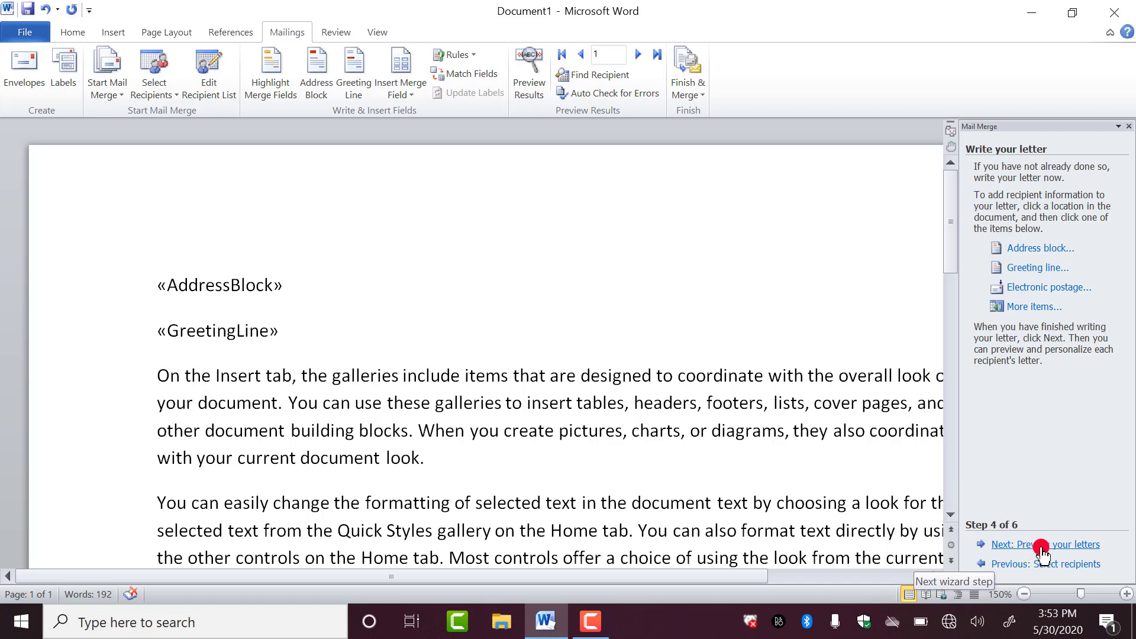
- Advance to Preview your letters and scroll through recipient 1's merged letter
click(1005, 546)
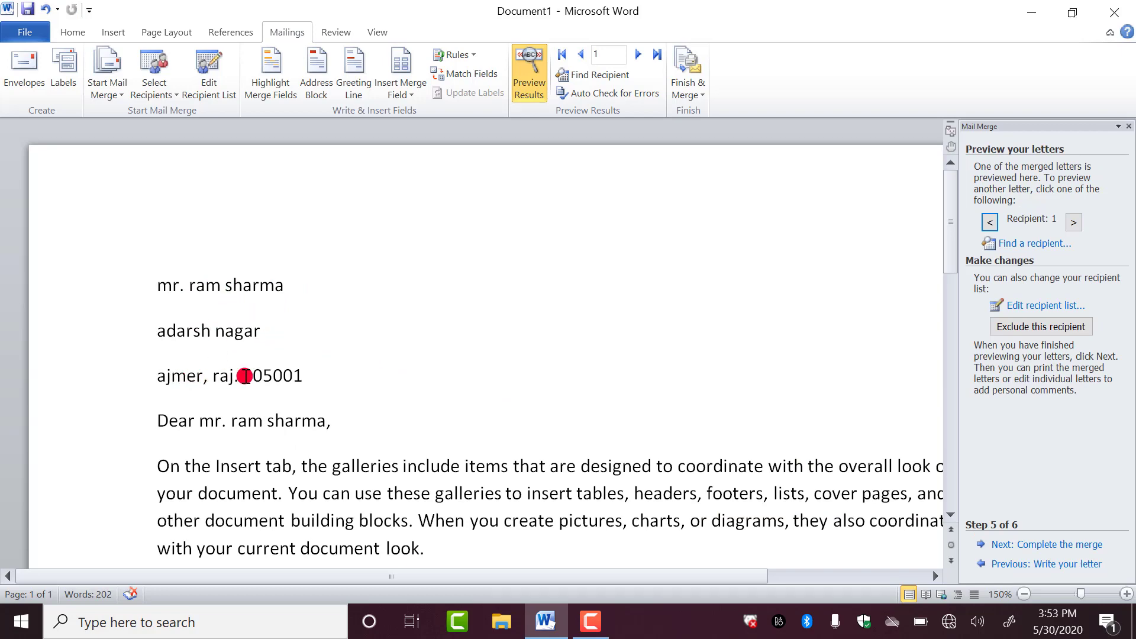
scroll(353, 373, down, 3)
scroll(353, 372, down, 2)
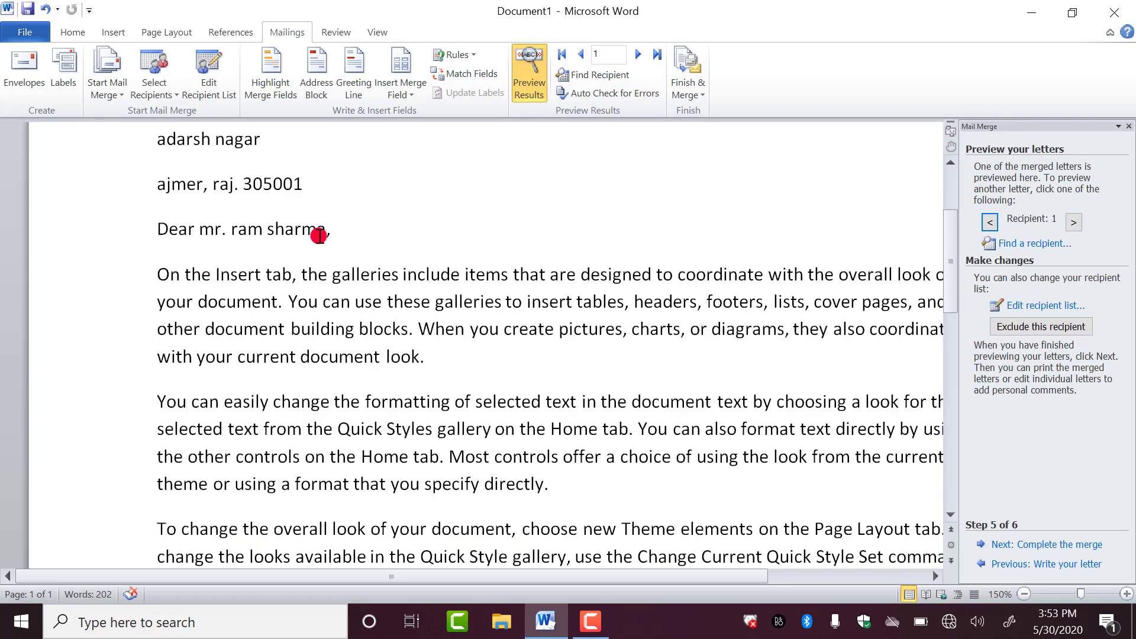
scroll(319, 237, down, 10)
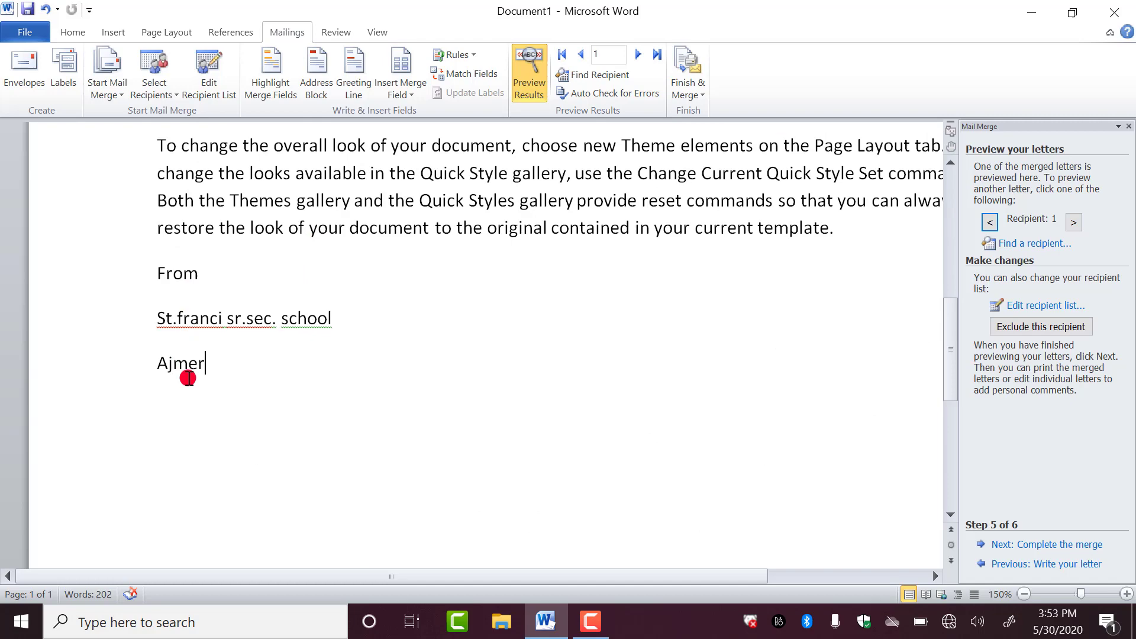
scroll(523, 398, up, 4)
scroll(524, 398, up, 6)
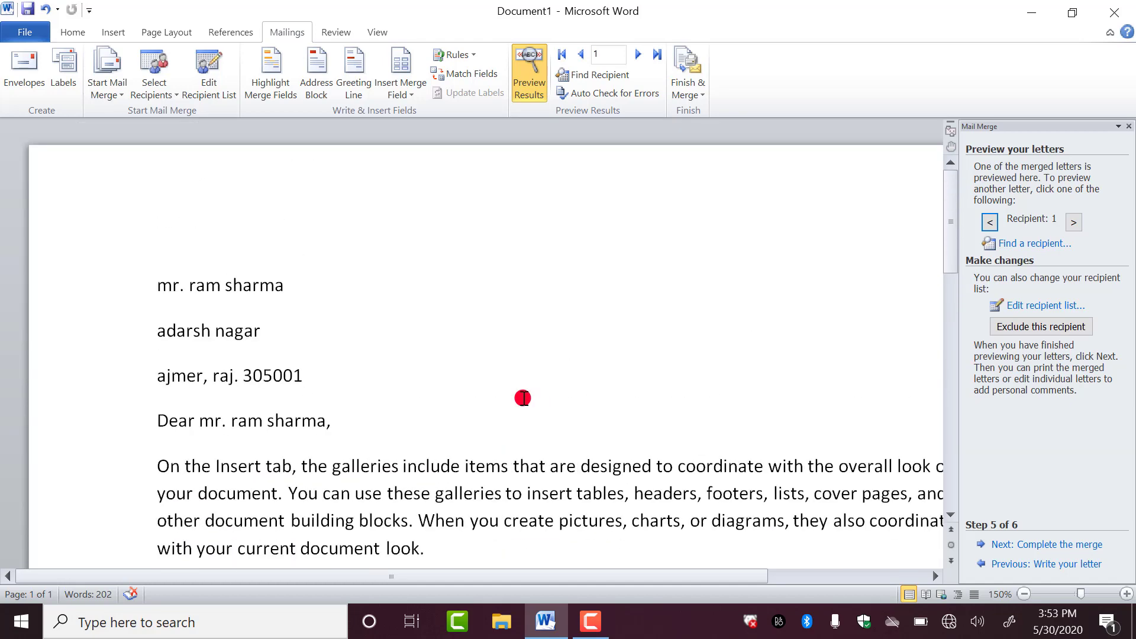
scroll(523, 398, down, 1)
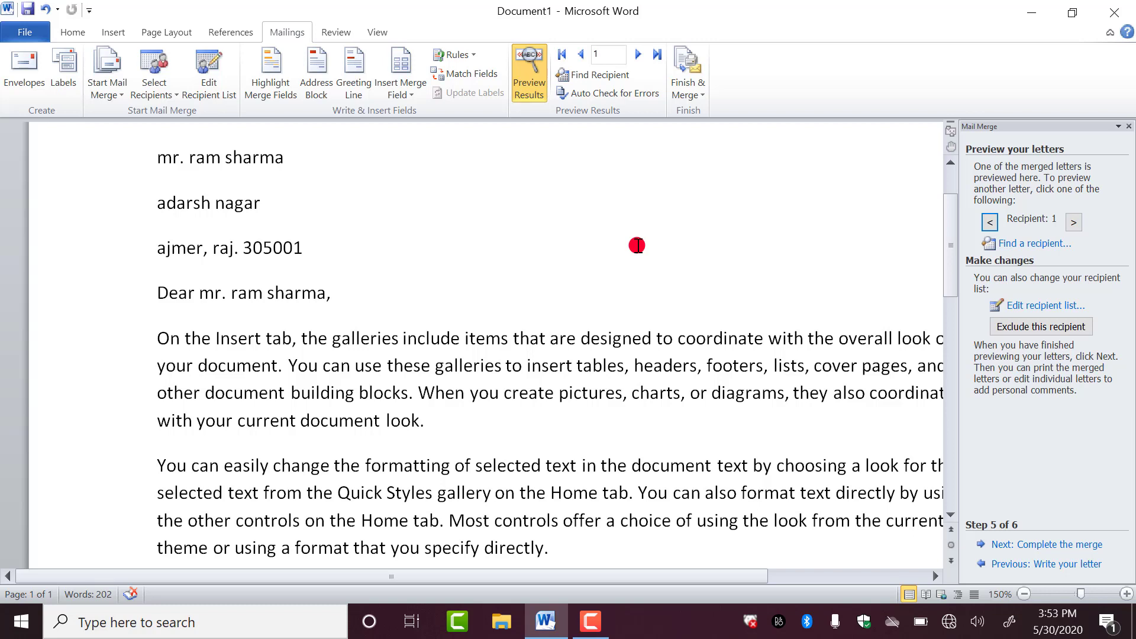
- Step through recipients 2 and 3 and look over the third recipient's letter
click(1076, 223)
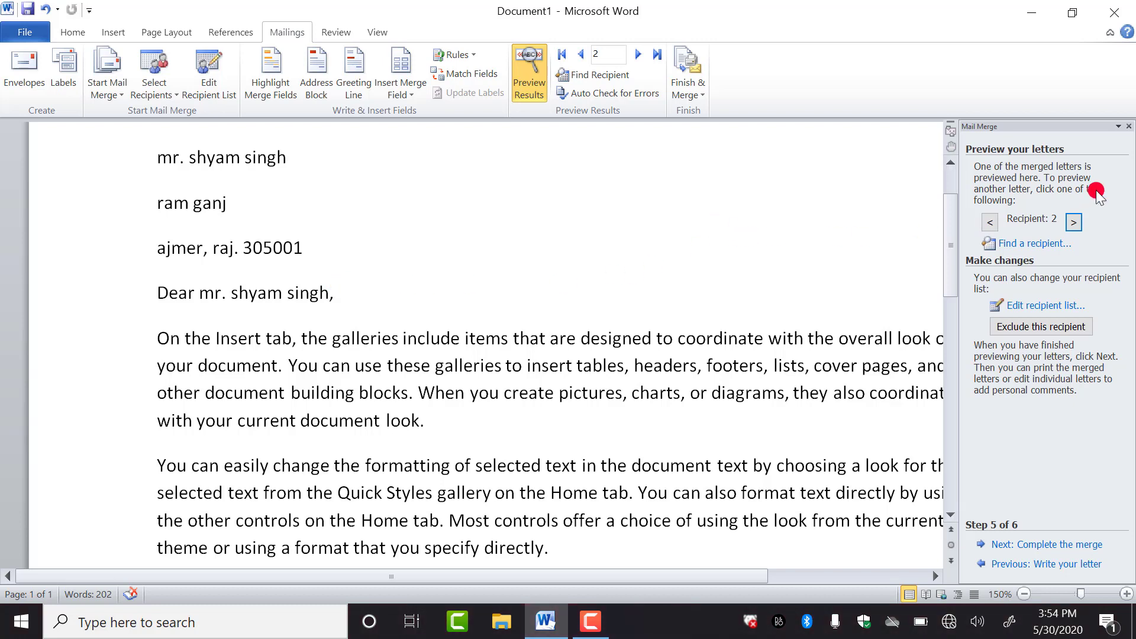
click(1075, 221)
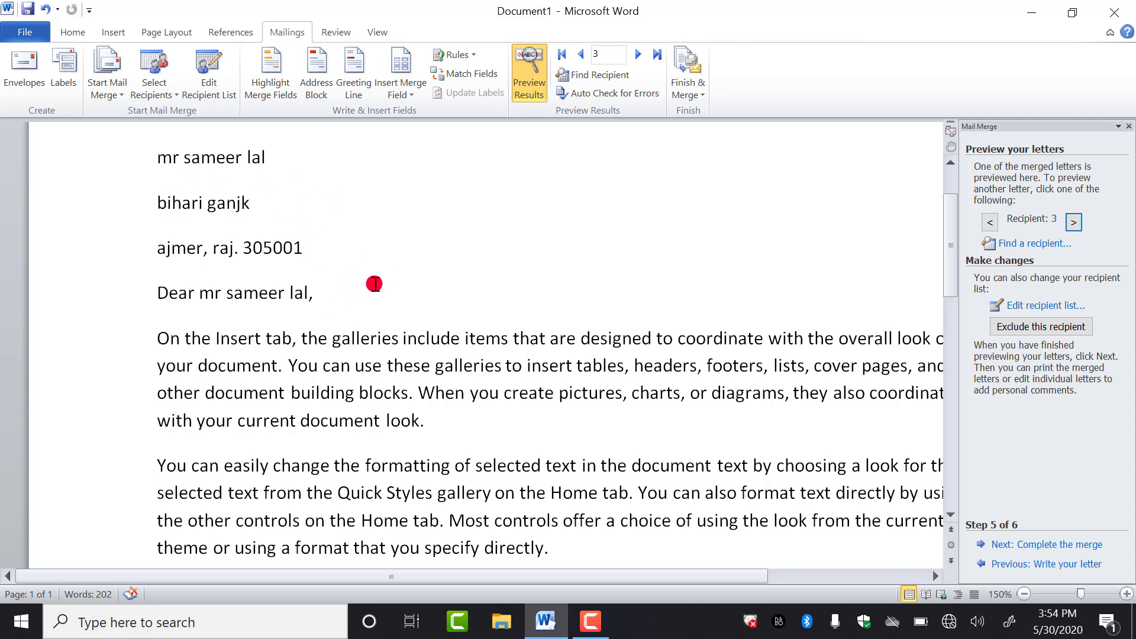
scroll(374, 284, down, 5)
scroll(375, 284, up, 6)
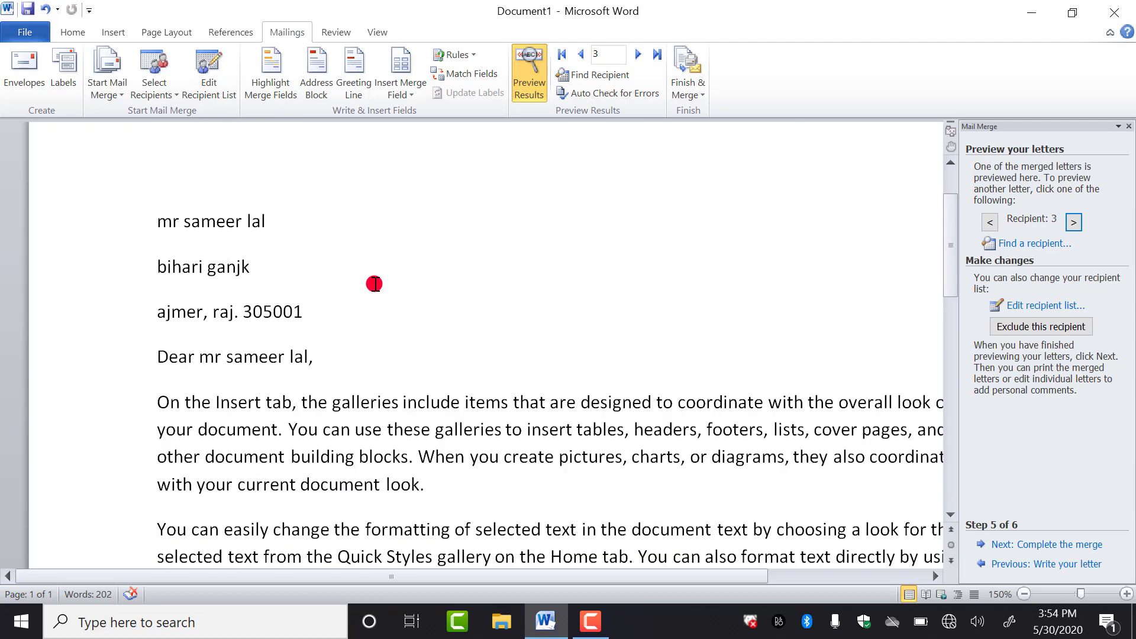
scroll(374, 284, up, 1)
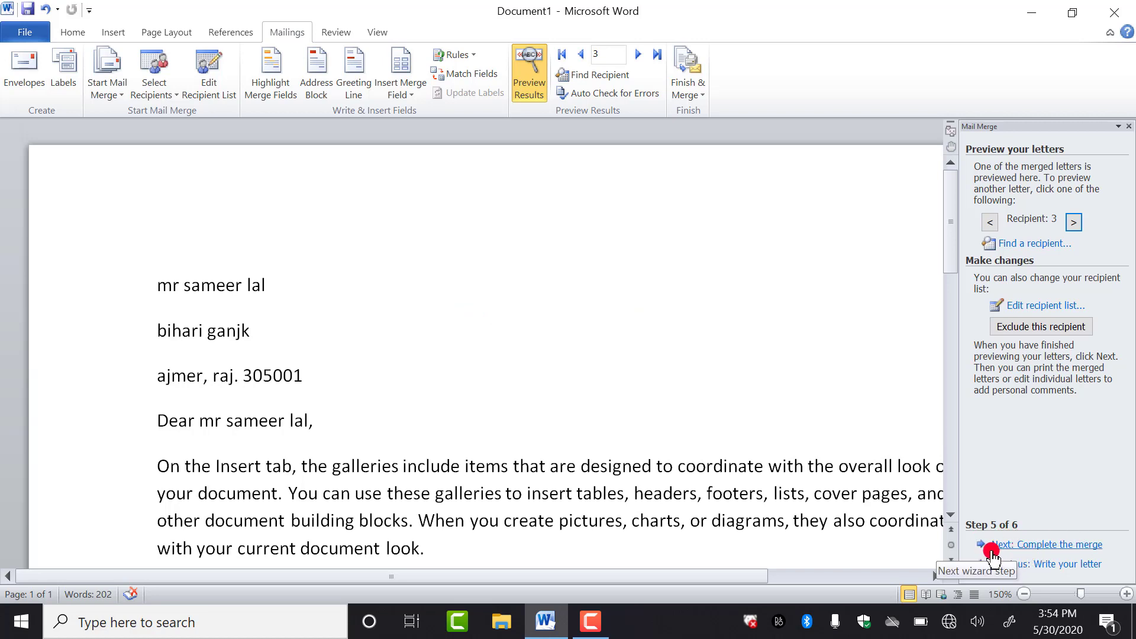
- Complete the merge to the printer, printing only the current record
click(1019, 546)
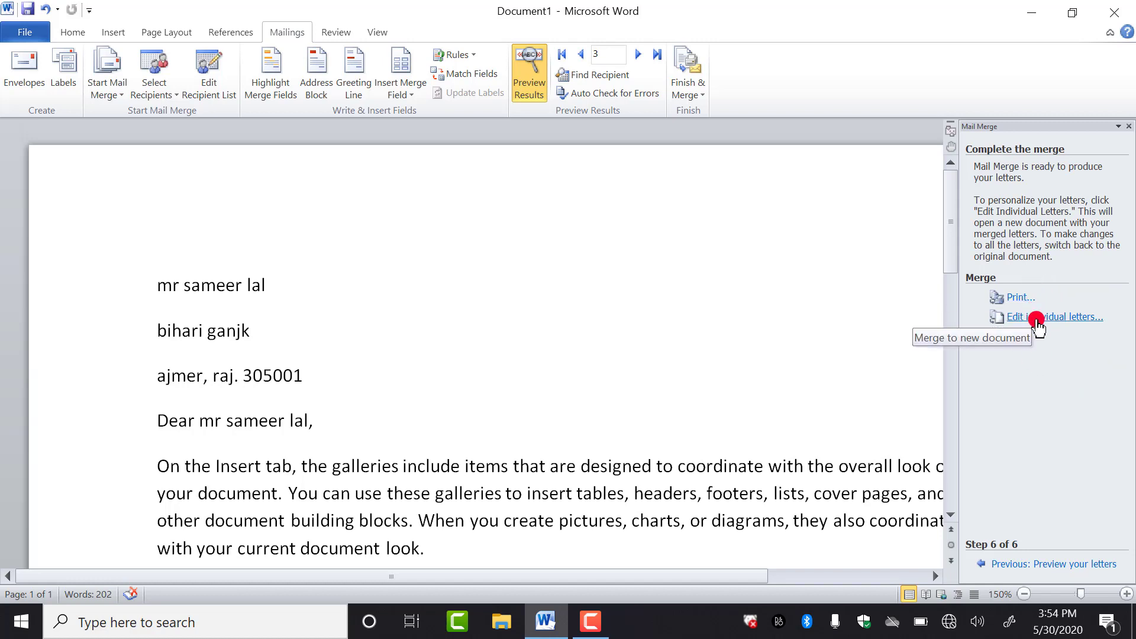
click(1016, 299)
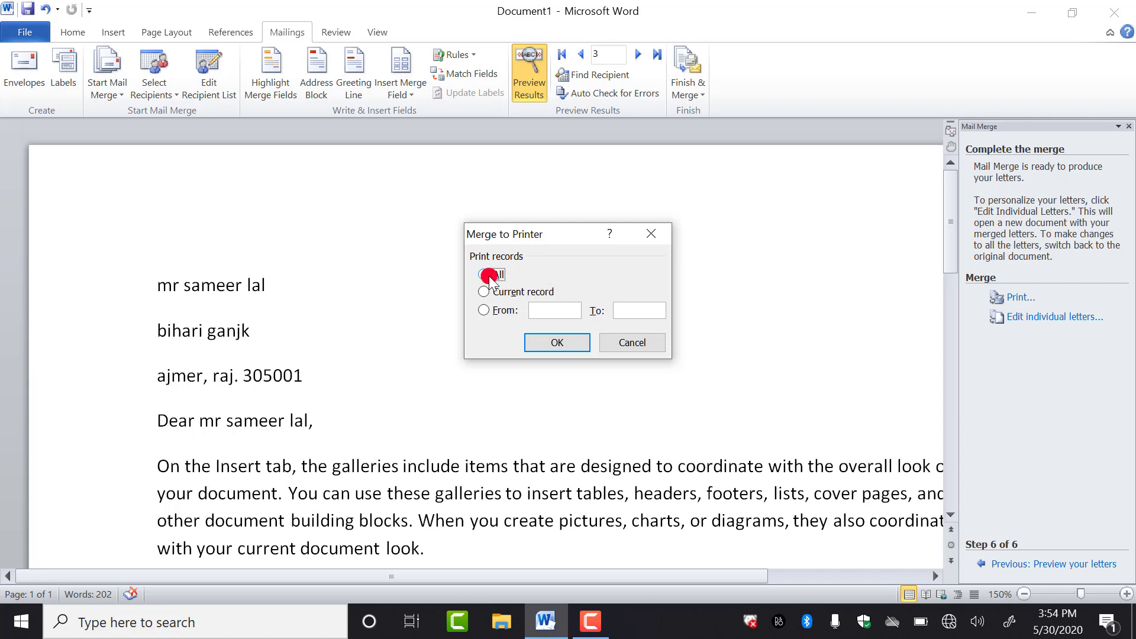
click(565, 344)
click(643, 307)
key(BackSpace)
key(BackSpace)
text(2)
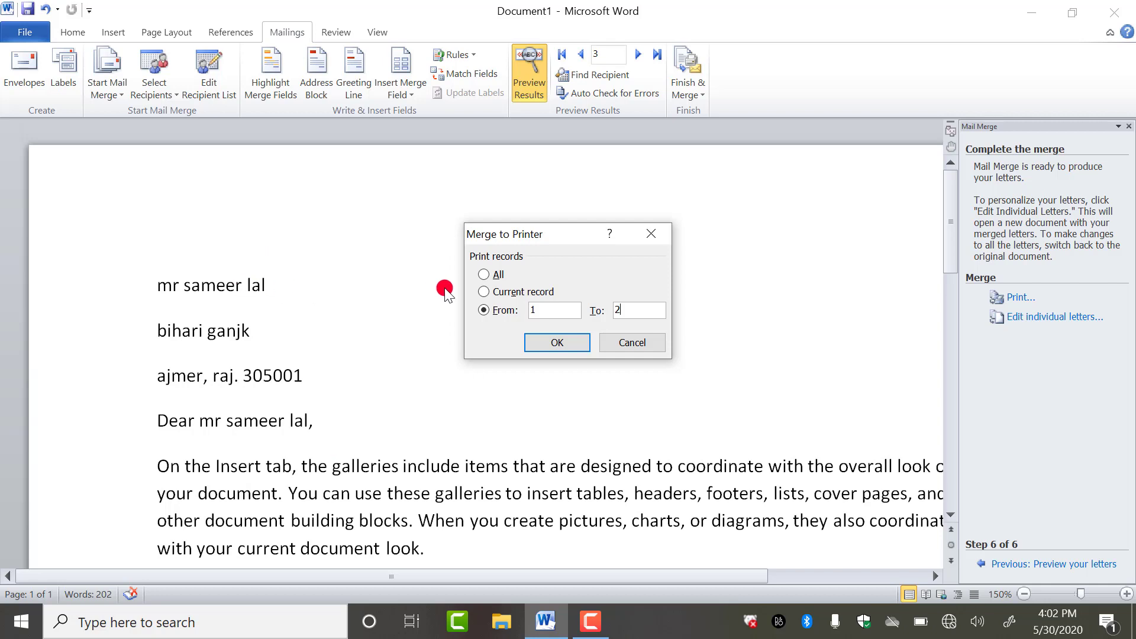
click(485, 292)
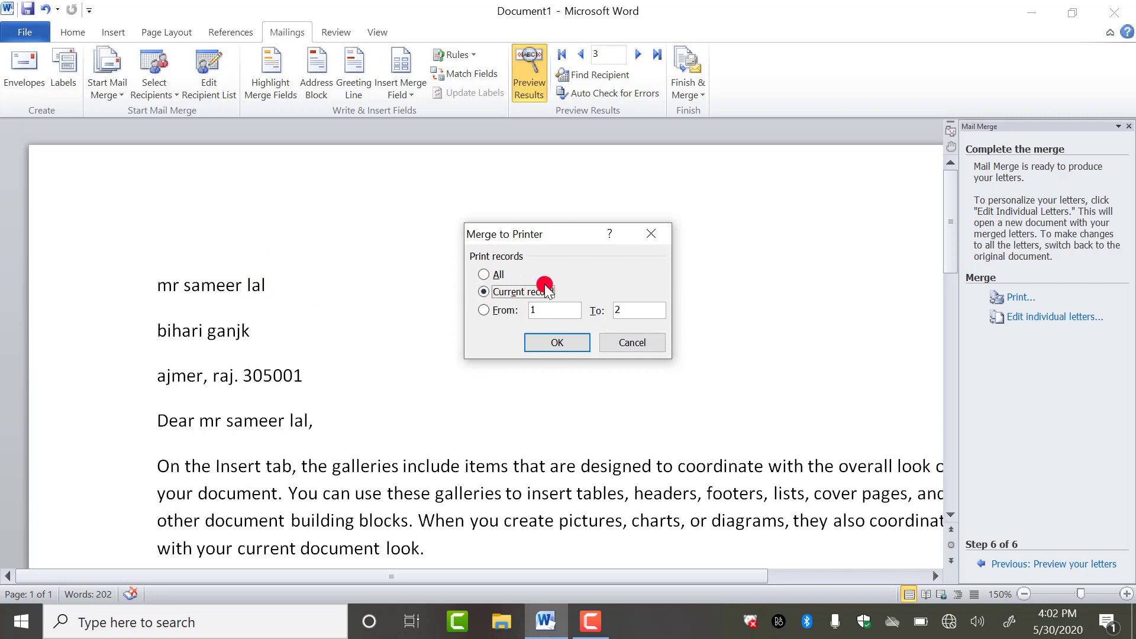
click(567, 342)
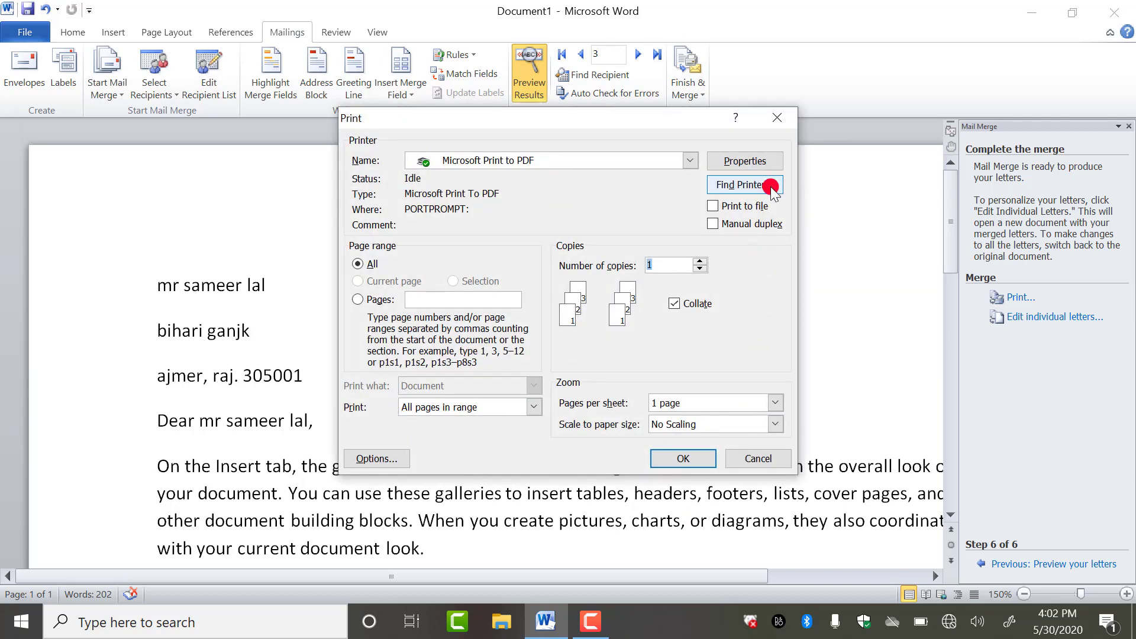
- Switch the printer to Microsoft XPS Document Writer and close the Print dialog
click(635, 161)
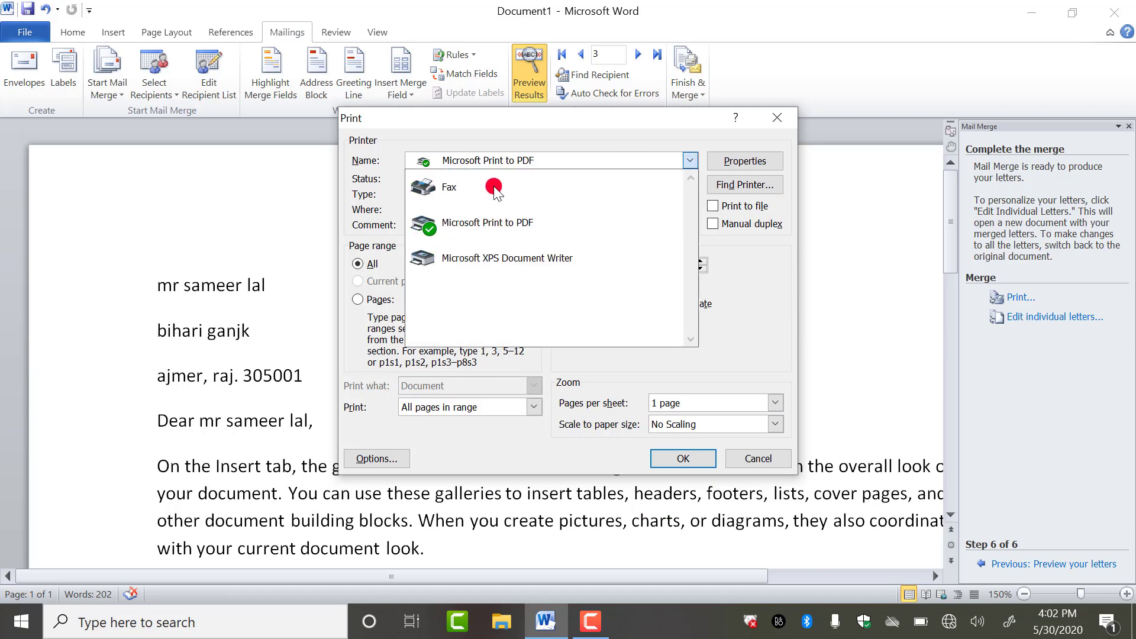
click(513, 283)
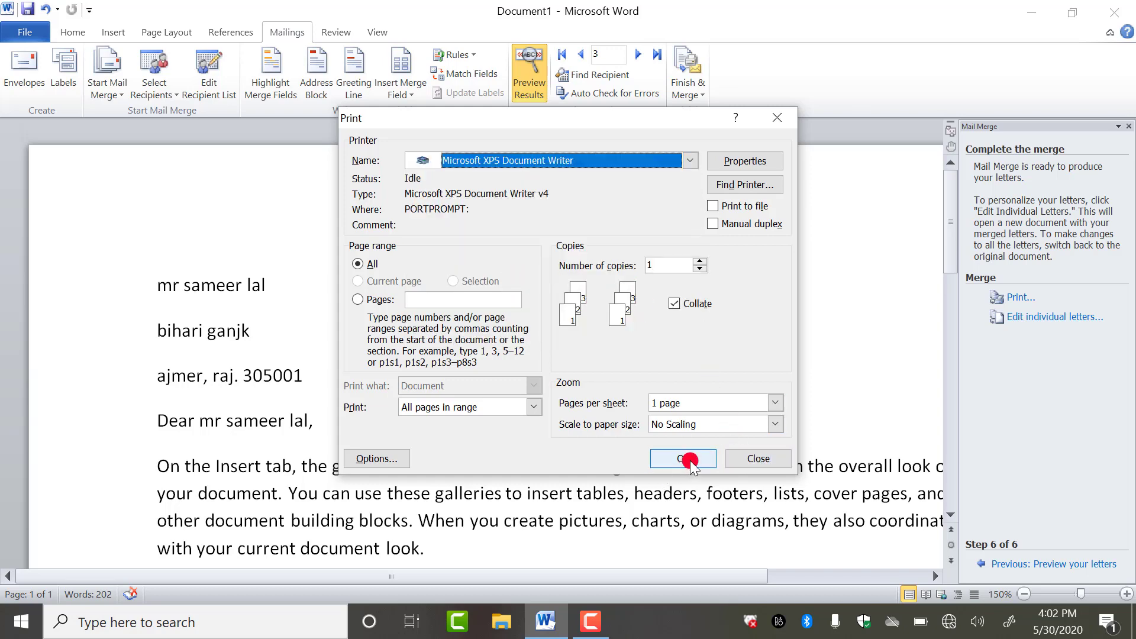
click(761, 460)
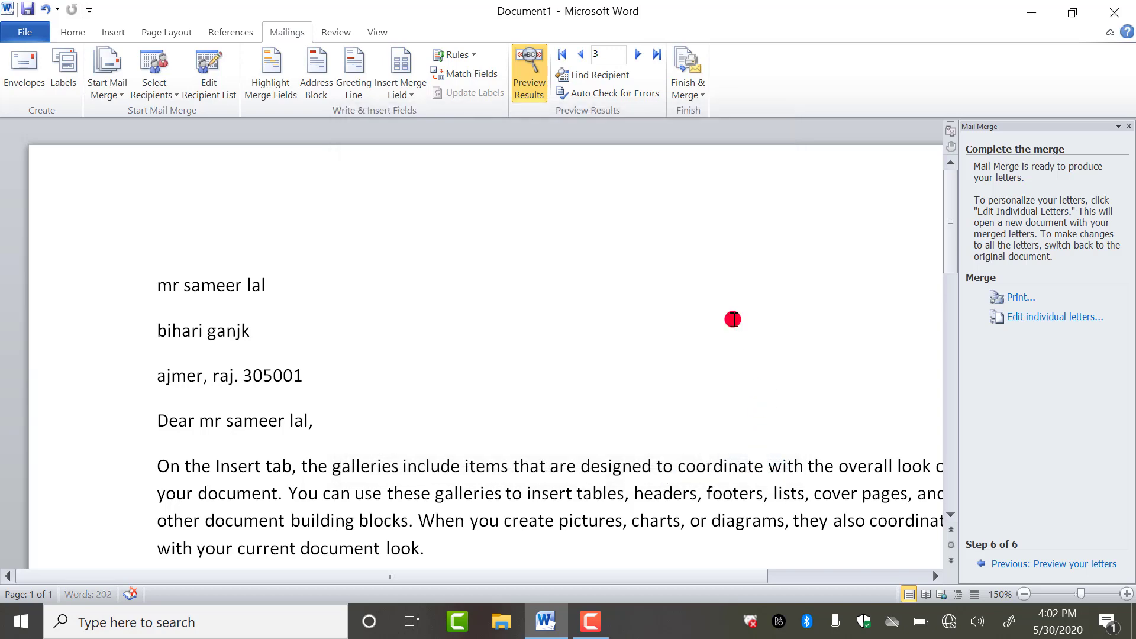